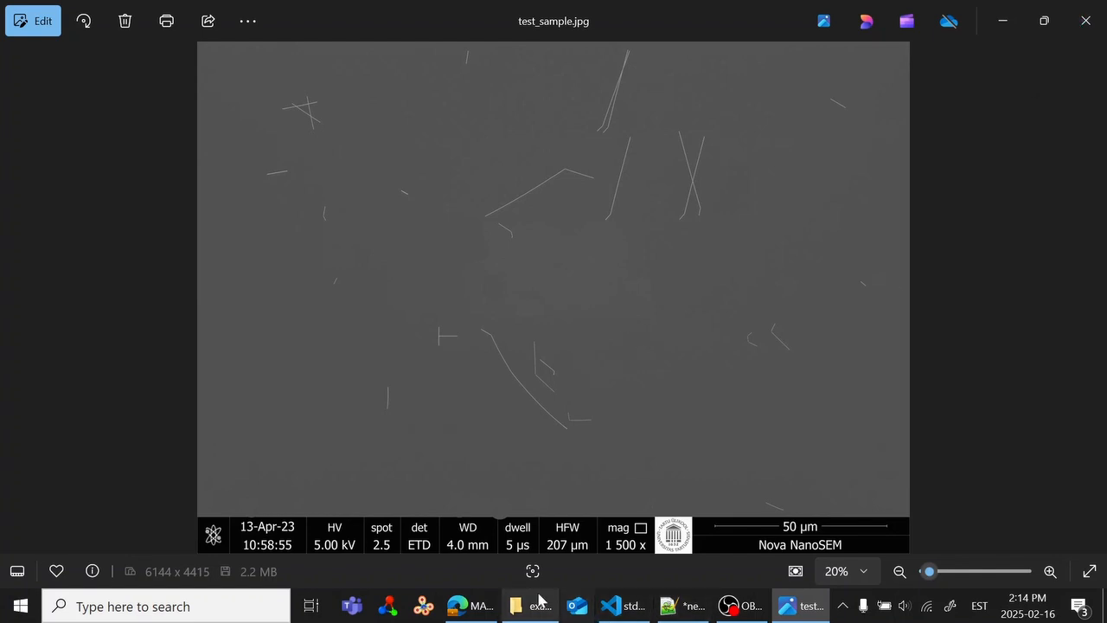
# Step: Review the Nano1D GitLab project page in the browser, from the file list to the Python and executable installation instructions
pyautogui.click(475, 607)
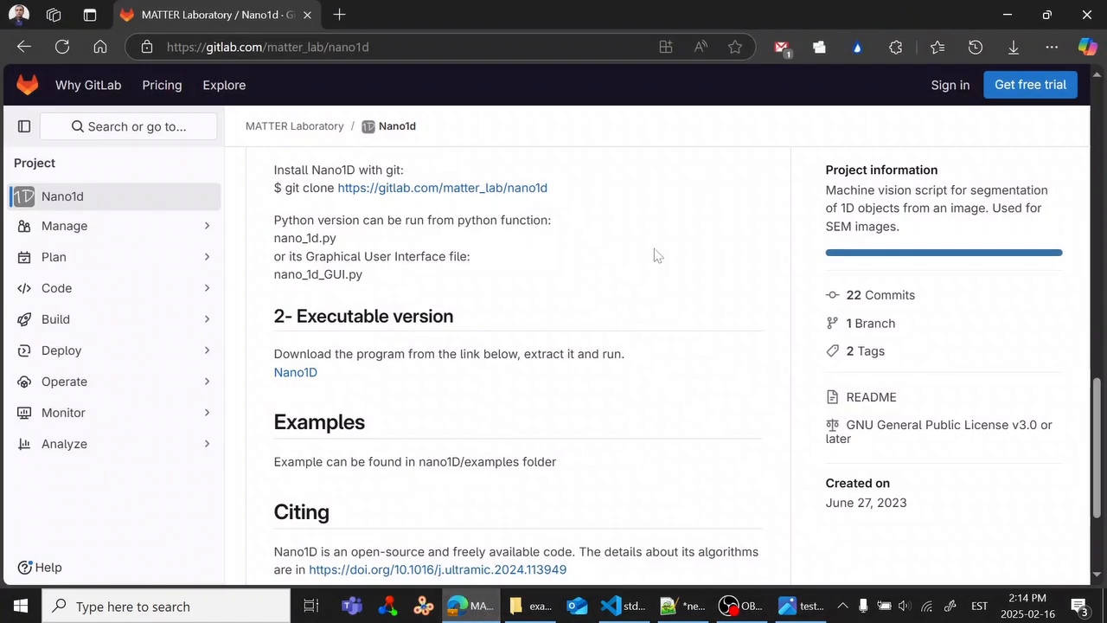
pyautogui.scroll(10, 632, 329)
pyautogui.scroll(1, 634, 329)
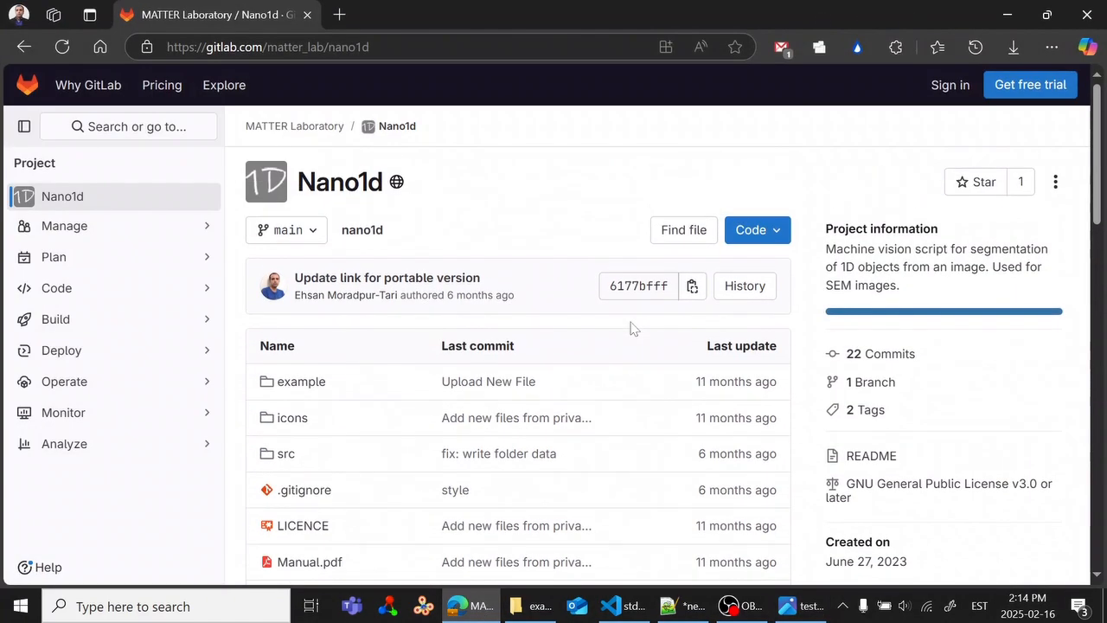
pyautogui.scroll(-1, 634, 329)
pyautogui.scroll(1, 634, 328)
pyautogui.scroll(-4, 655, 366)
pyautogui.scroll(-4, 655, 366)
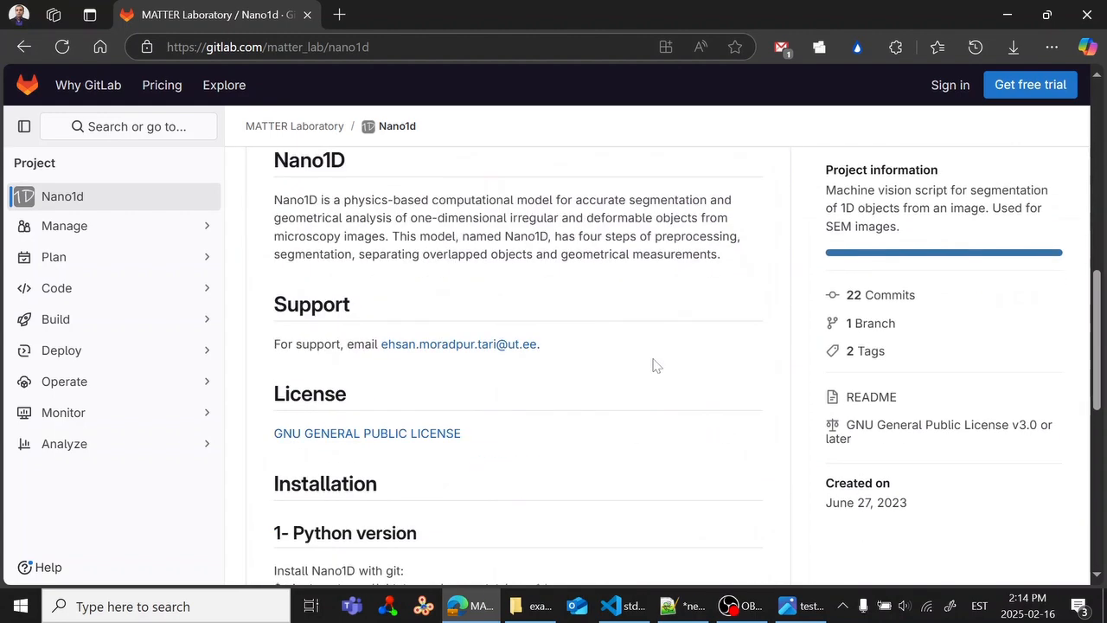
pyautogui.scroll(-4, 652, 364)
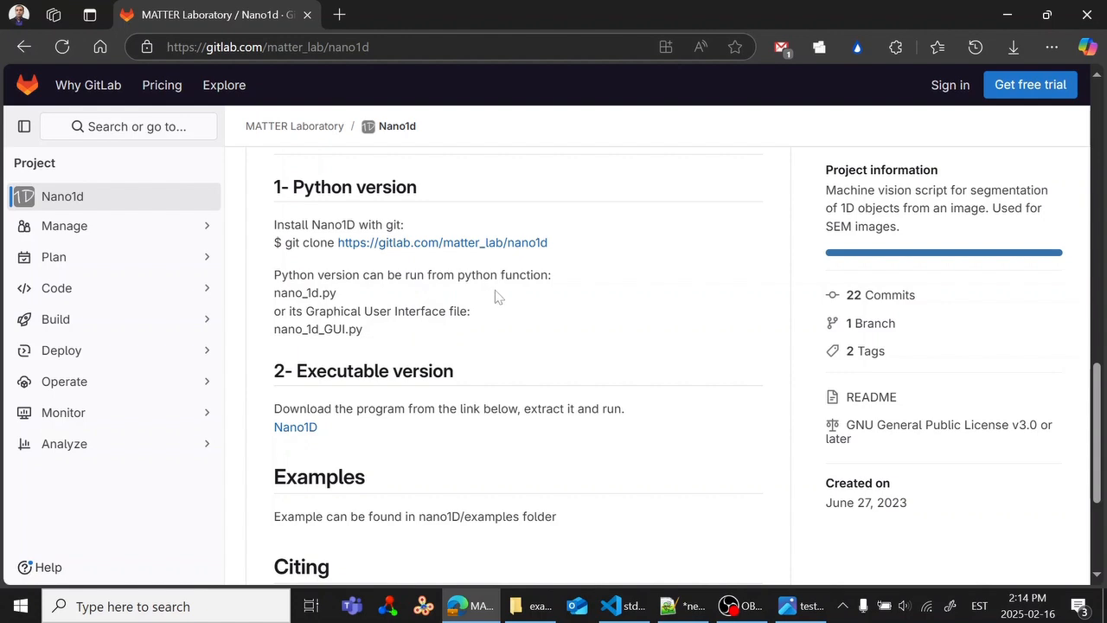
pyautogui.scroll(-2, 436, 324)
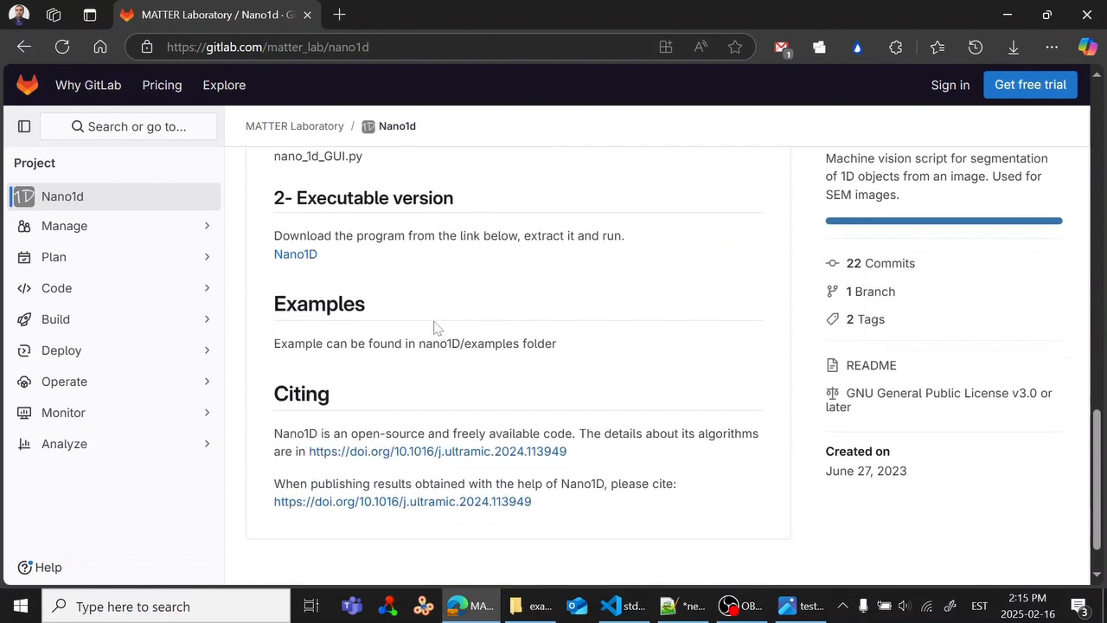
# Step: Open the README's Nano1D executable download link in a new browser tab and view the Nano1D_Portable_v1.0.1.zip page
pyautogui.middleClick(305, 259)
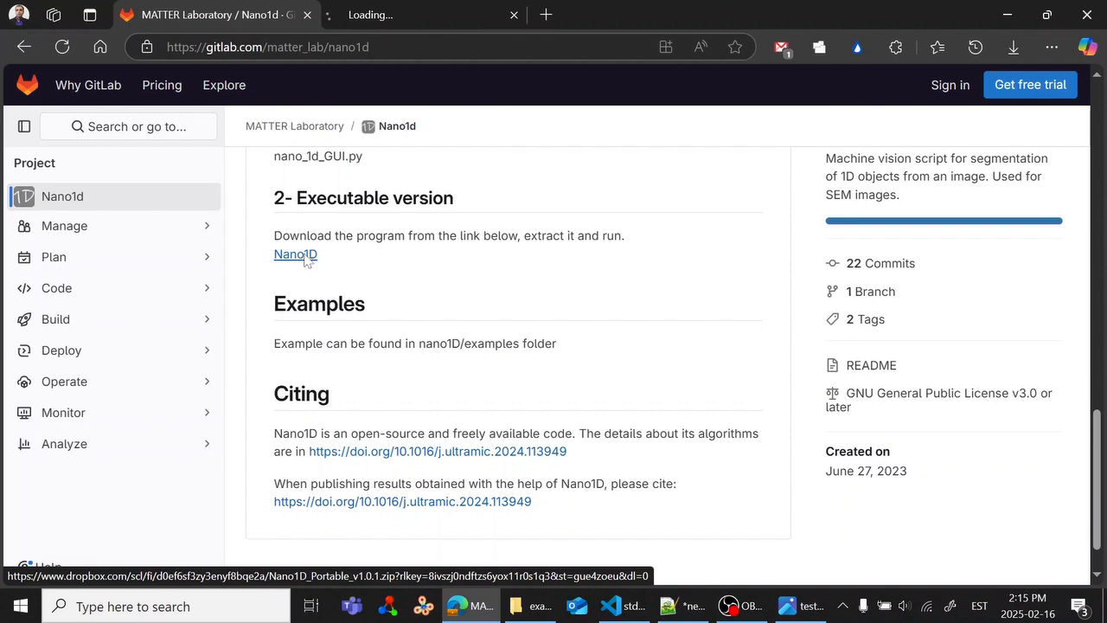
pyautogui.moveTo(431, 16)
pyautogui.click(431, 15)
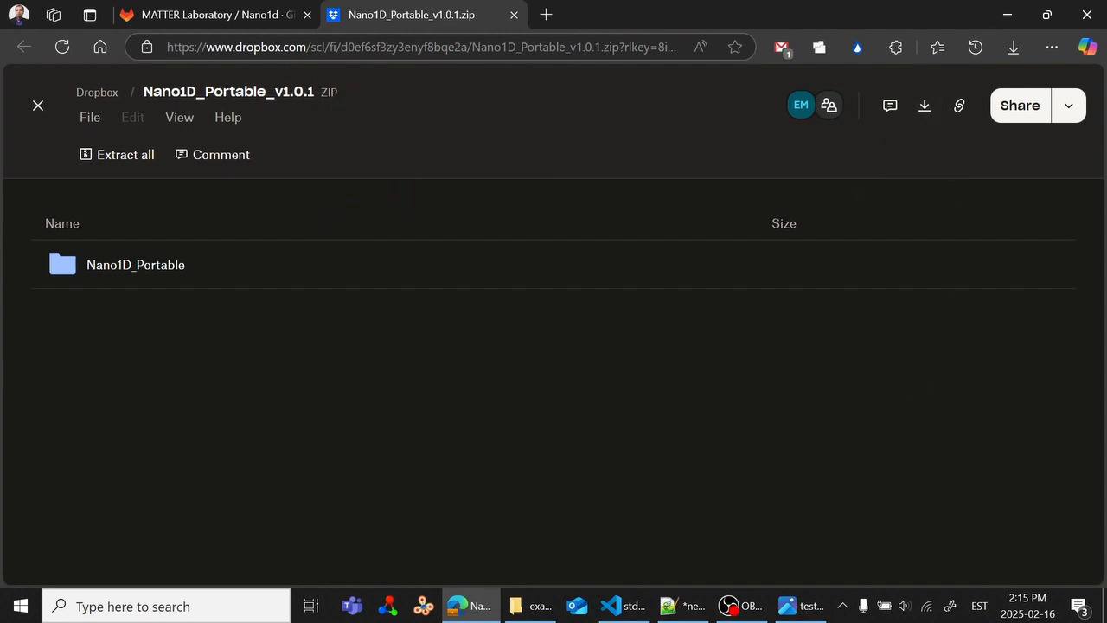
# Step: Switch to File Explorer, go to the Nano1D_Portable folder and launch nano_1d_GUI.exe
pyautogui.click(462, 616)
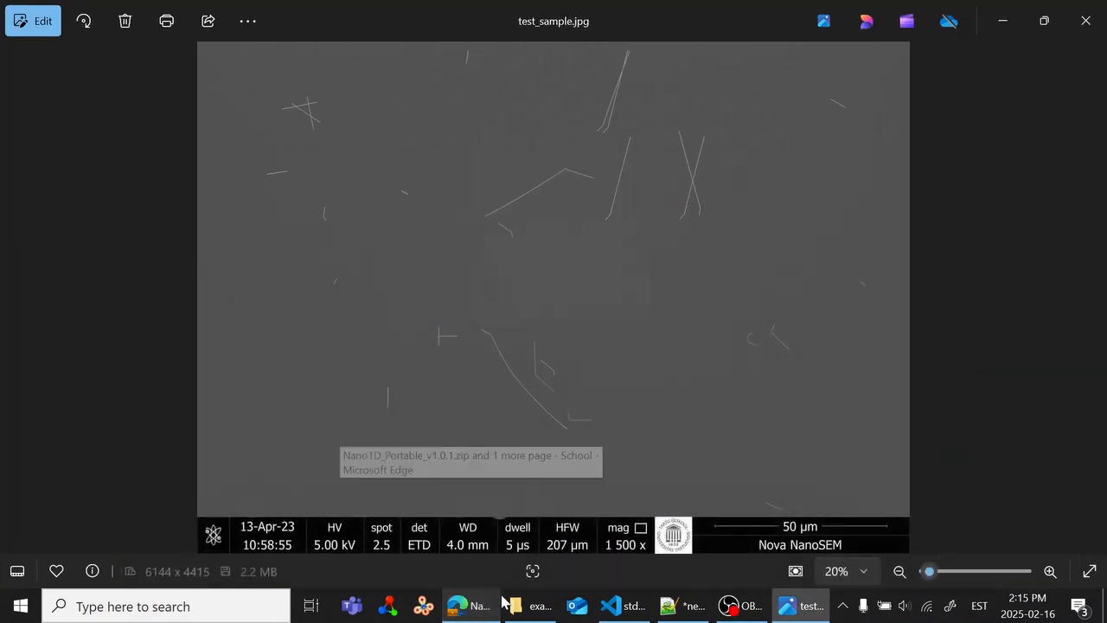
pyautogui.click(538, 610)
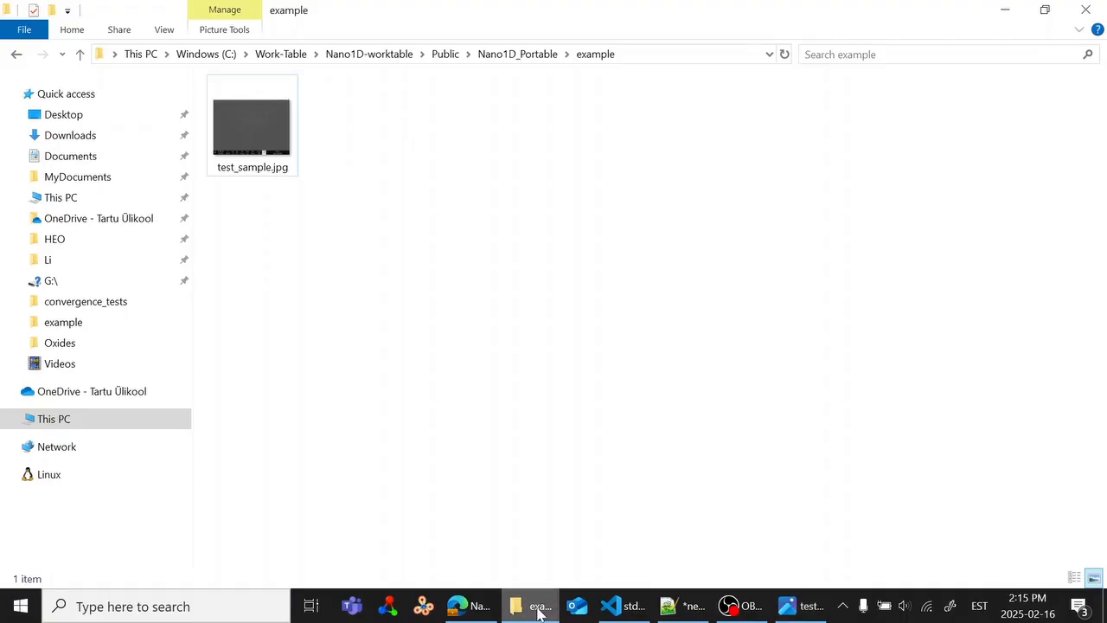
pyautogui.click(519, 54)
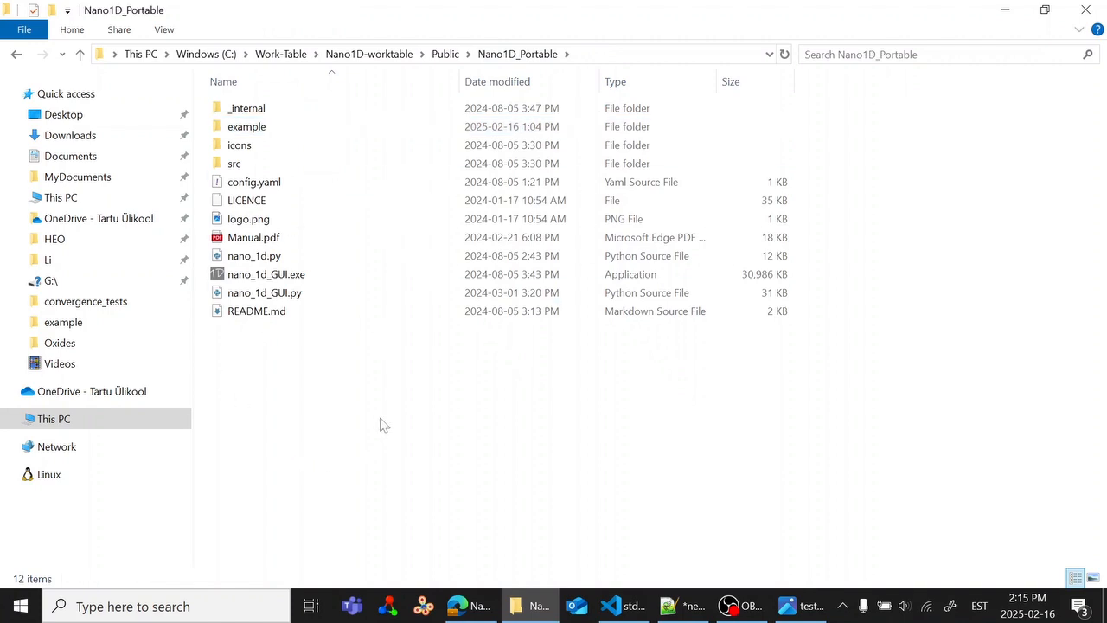
pyautogui.doubleClick(292, 276)
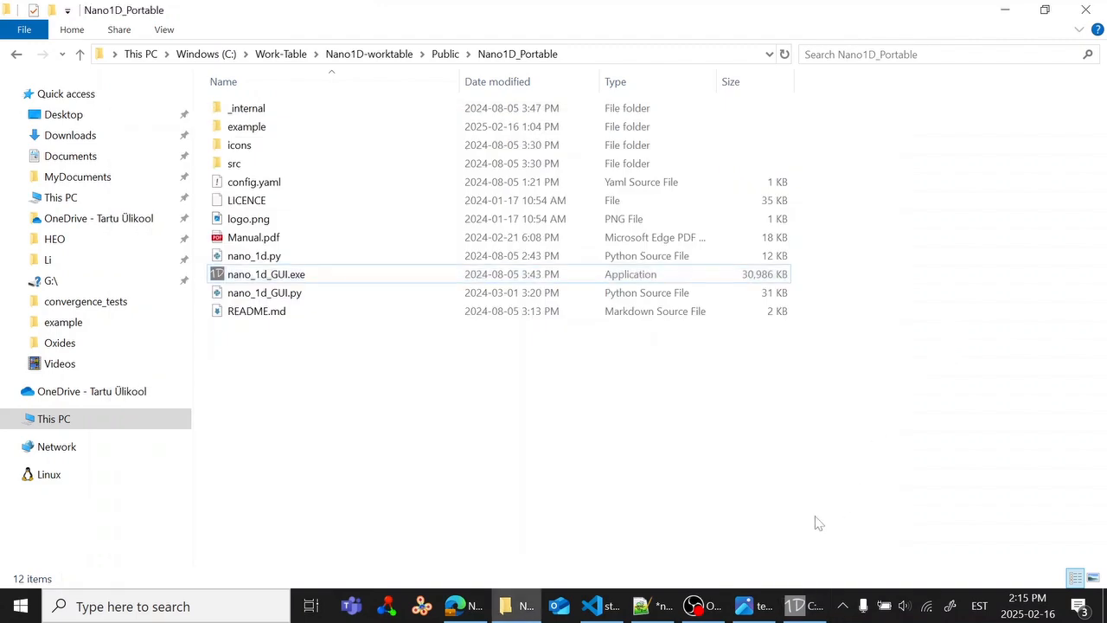
pyautogui.click(809, 607)
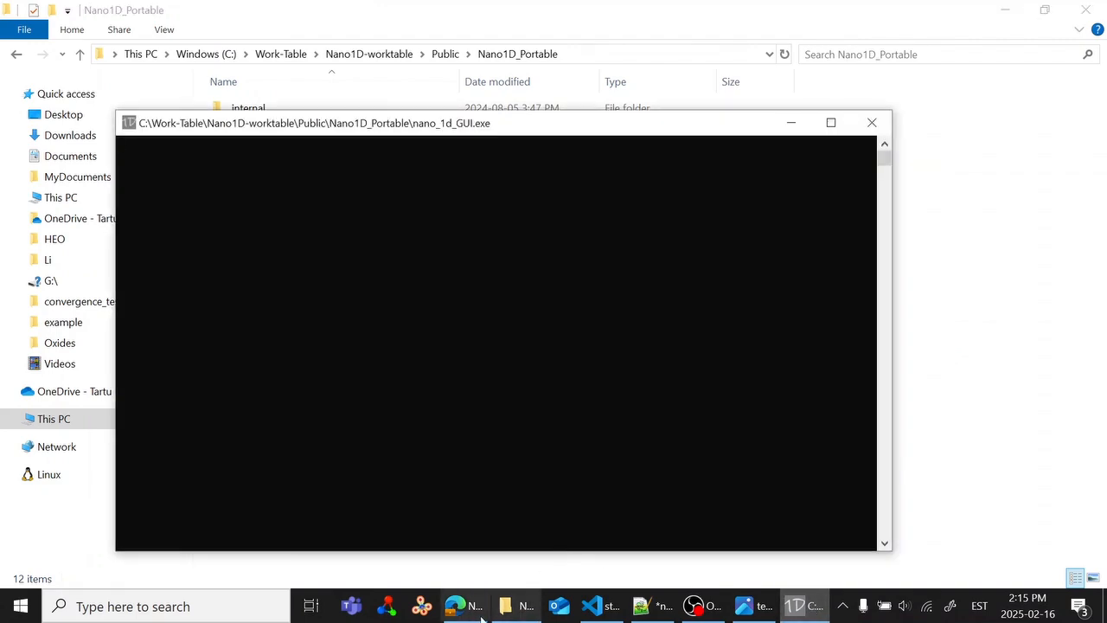
# Step: Return to the browser, close the Dropbox download tab and review the README's Examples and Citing sections
pyautogui.moveTo(470, 620)
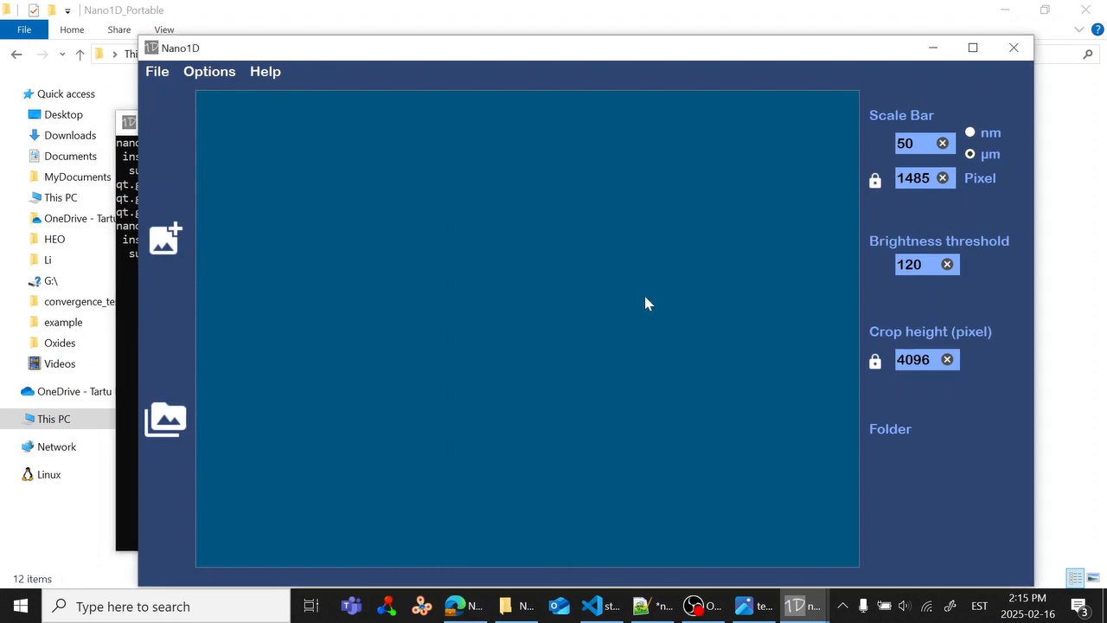
pyautogui.click(472, 609)
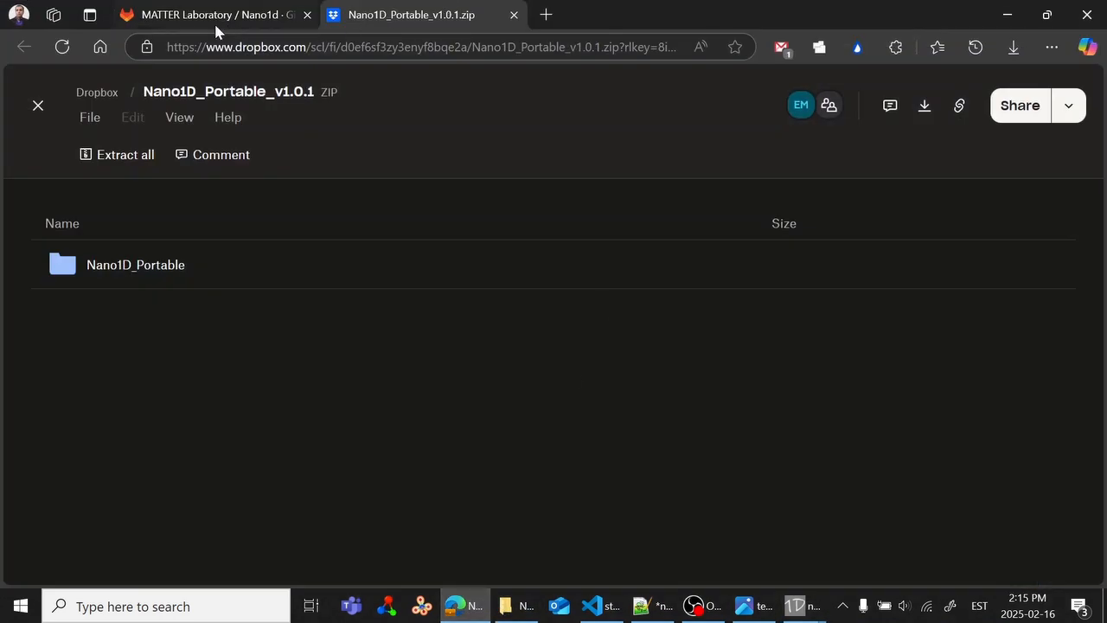
pyautogui.middleClick(404, 13)
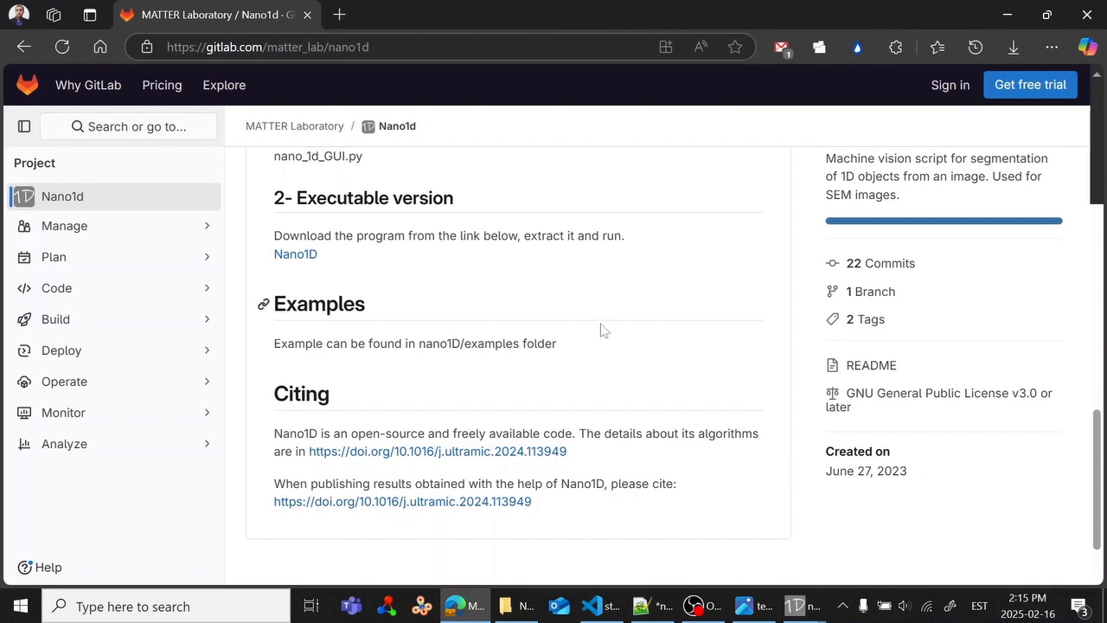
pyautogui.scroll(1, 594, 338)
pyautogui.scroll(1, 594, 338)
pyautogui.scroll(-3, 591, 336)
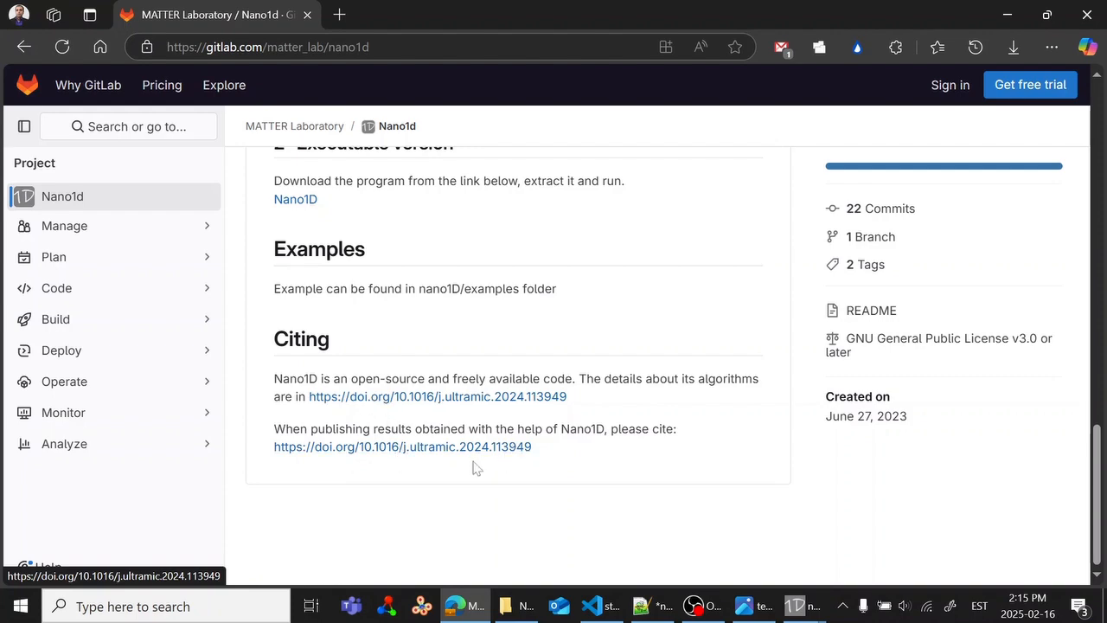
pyautogui.click(477, 610)
pyautogui.click(476, 610)
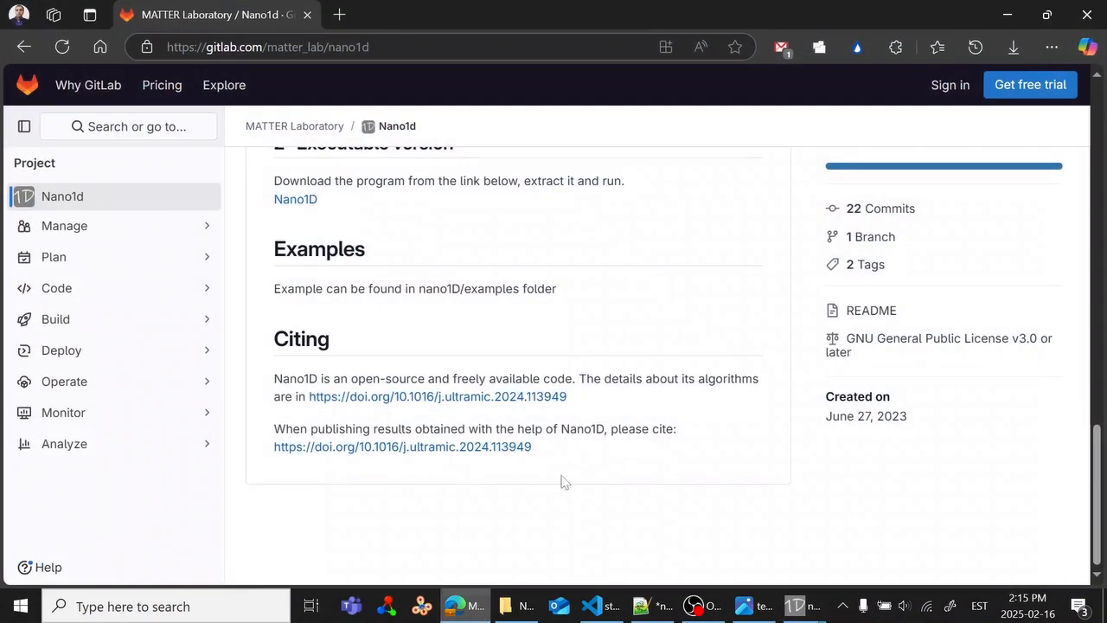
# Step: View the Nano1D article through its DOI link in the Citing section, in a separate tab, and close that tab
pyautogui.middleClick(465, 399)
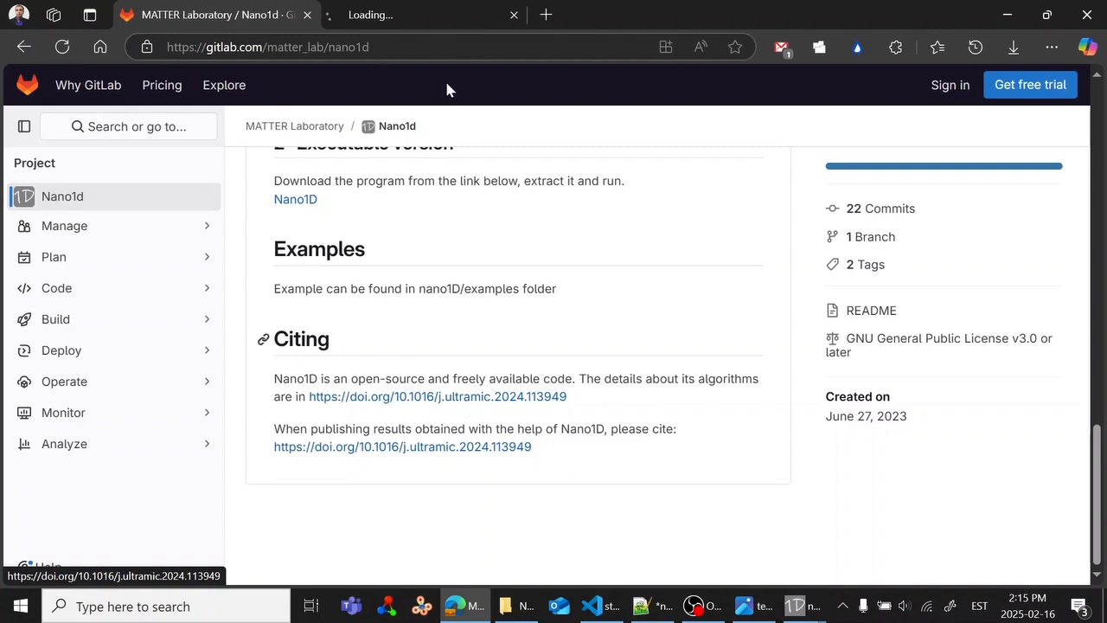
pyautogui.click(391, 15)
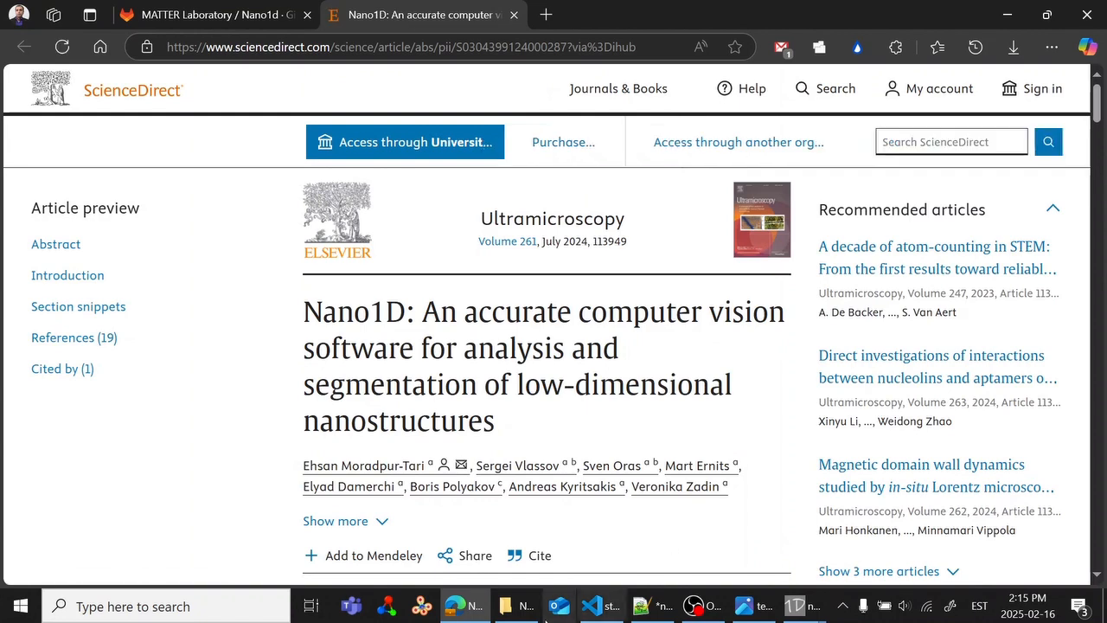
pyautogui.hotkey('ctrl', 'w')
# Step: Open Manual.pdf from the Nano1D_Portable folder, view its first page and close it
pyautogui.click(459, 599)
pyautogui.click(525, 612)
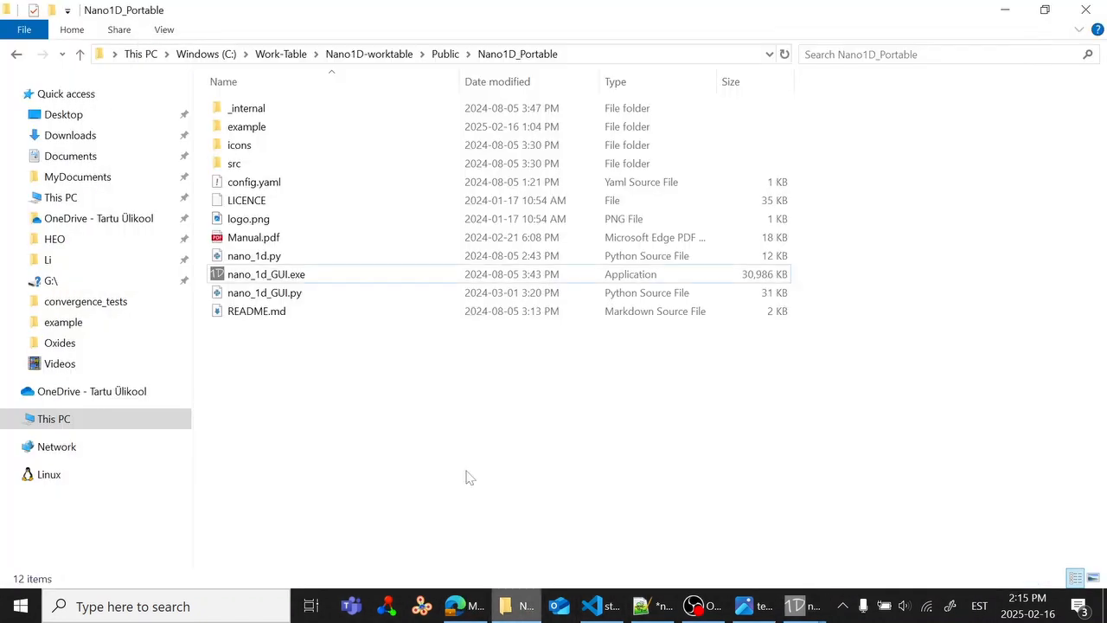
pyautogui.doubleClick(286, 237)
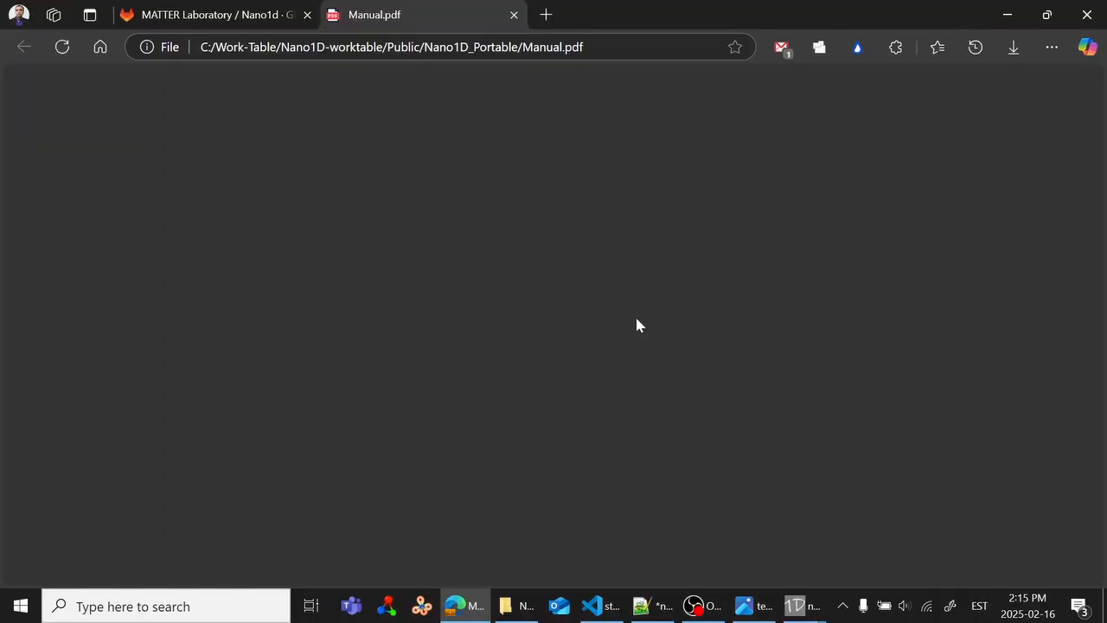
pyautogui.scroll(8, 626, 398)
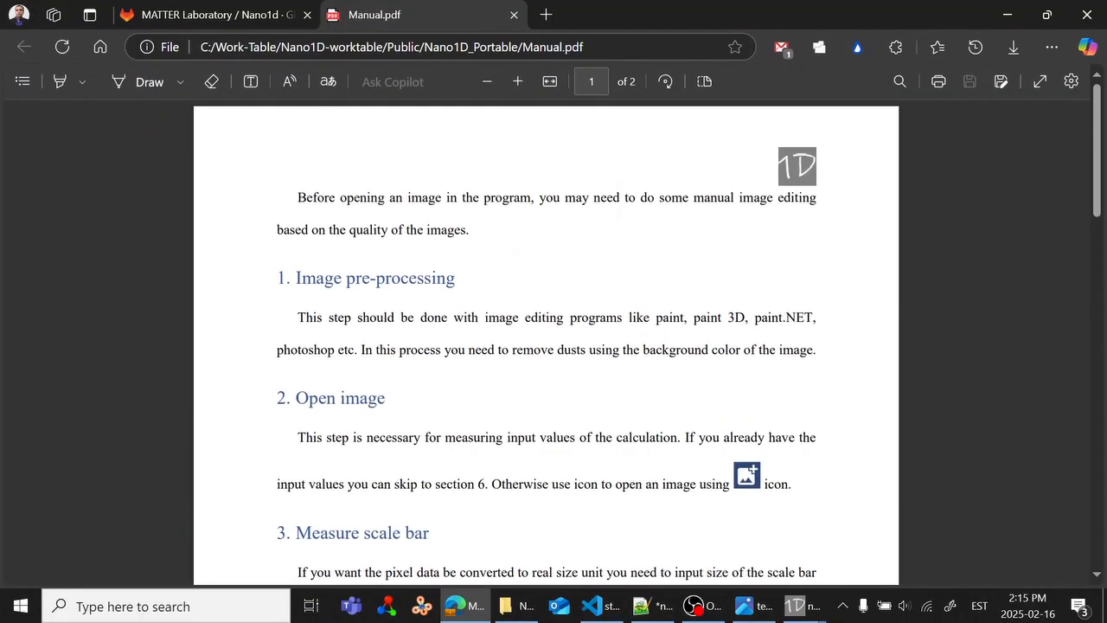
pyautogui.hotkey('ctrl', 'w')
# Step: Open test_sample.jpg from the example folder of Nano1D_Portable and inspect the image in the photo viewer
pyautogui.click(526, 606)
pyautogui.click(538, 480)
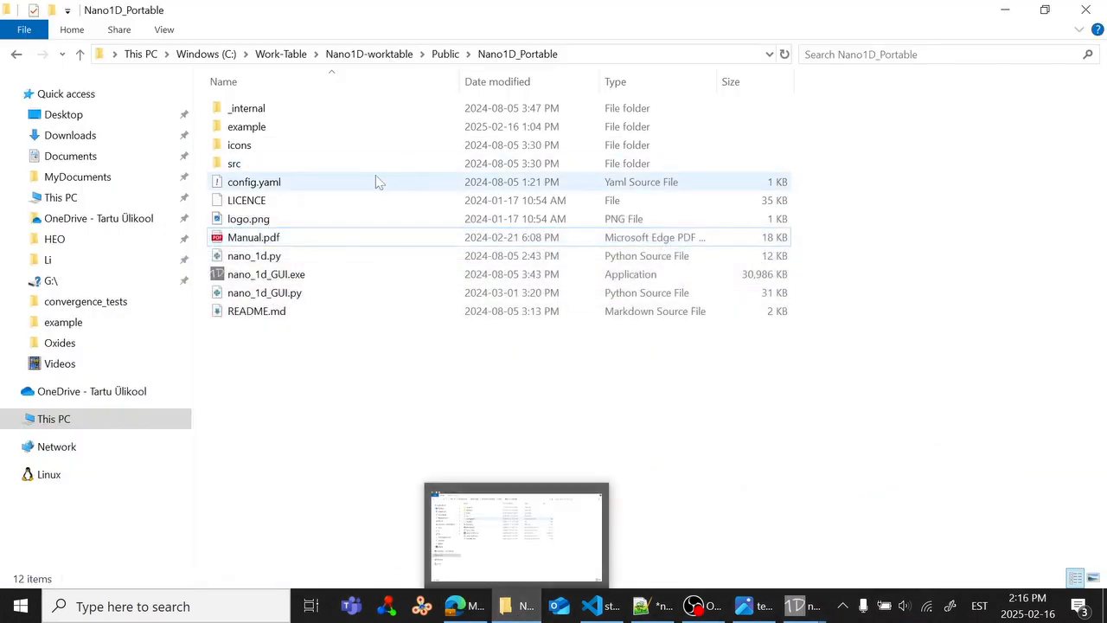
pyautogui.click(804, 611)
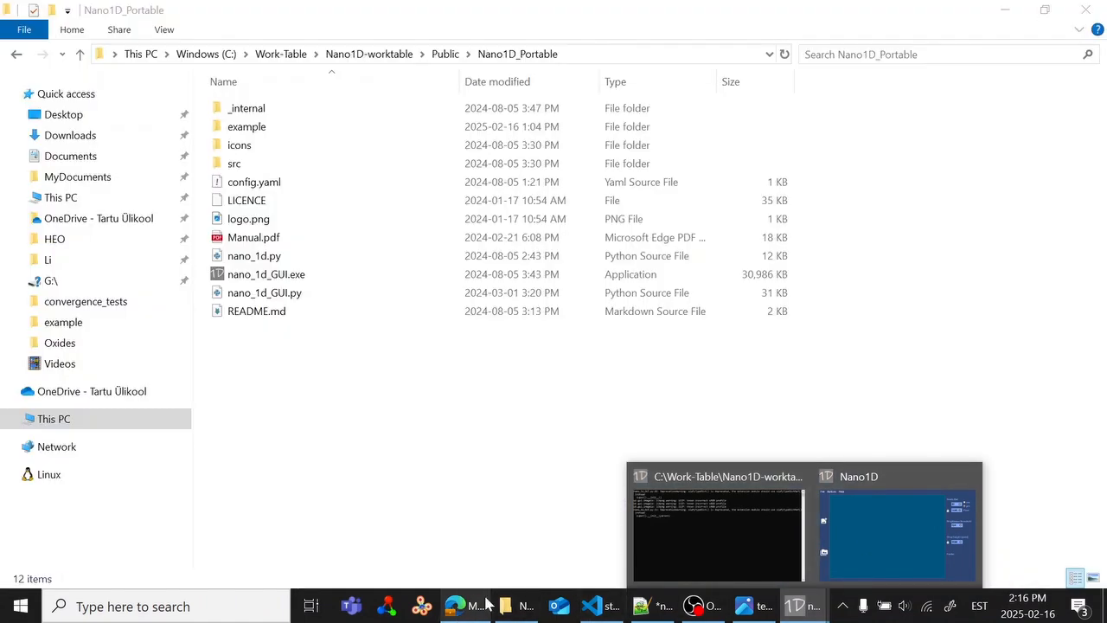
pyautogui.click(517, 605)
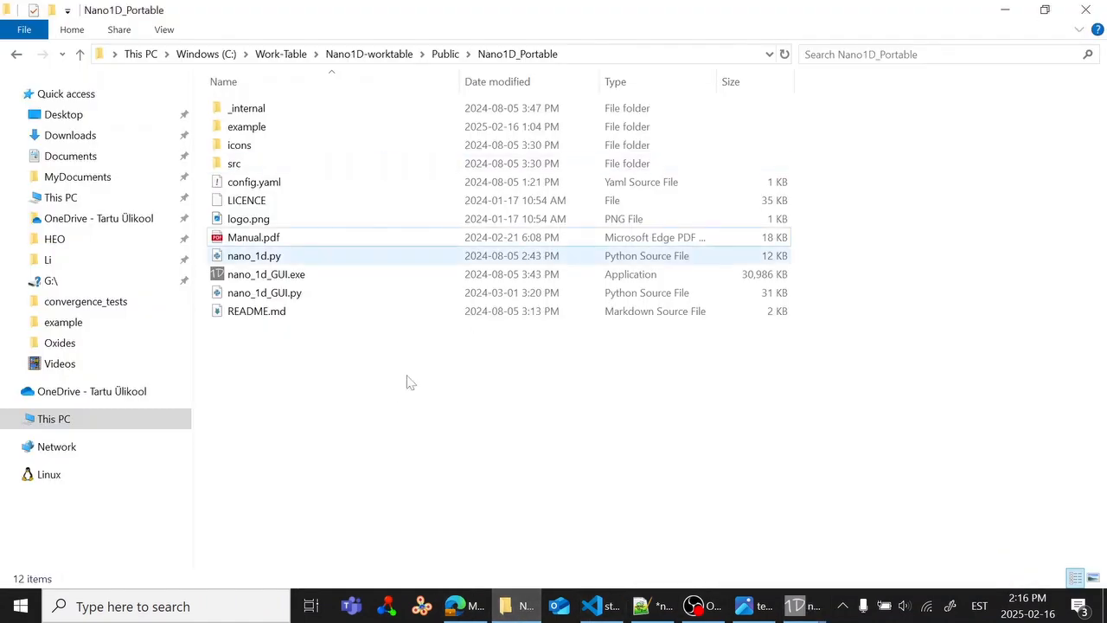
pyautogui.doubleClick(270, 130)
pyautogui.doubleClick(255, 128)
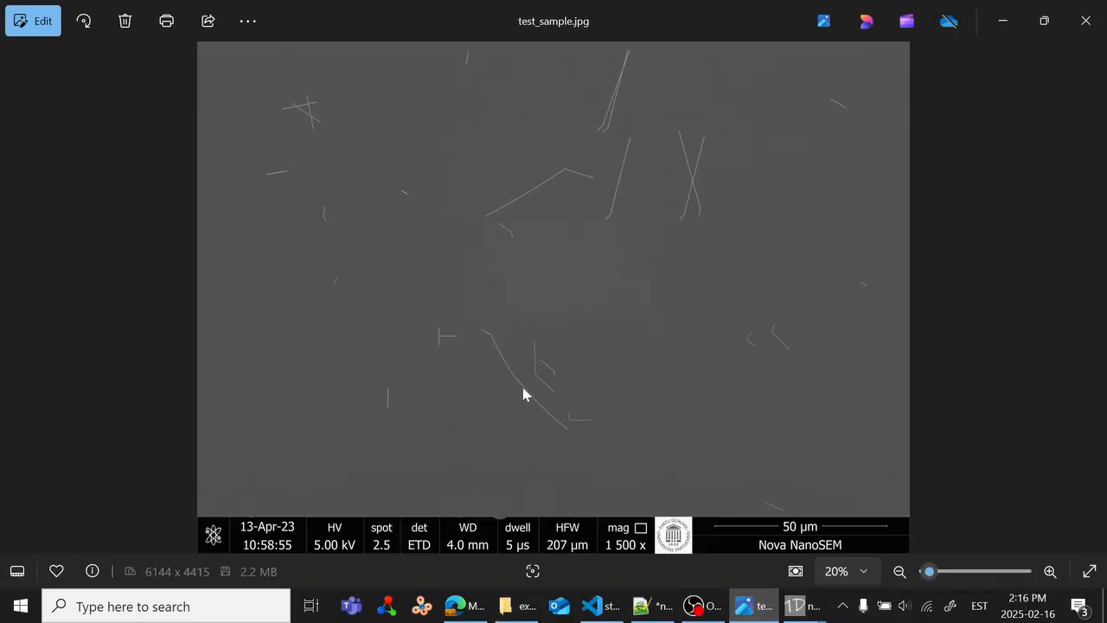
pyautogui.scroll(3, 545, 172)
pyautogui.scroll(-3, 561, 220)
# Step: Switch to the Nano1D window, maximize it and load the sample image from the example folder
pyautogui.moveTo(800, 606)
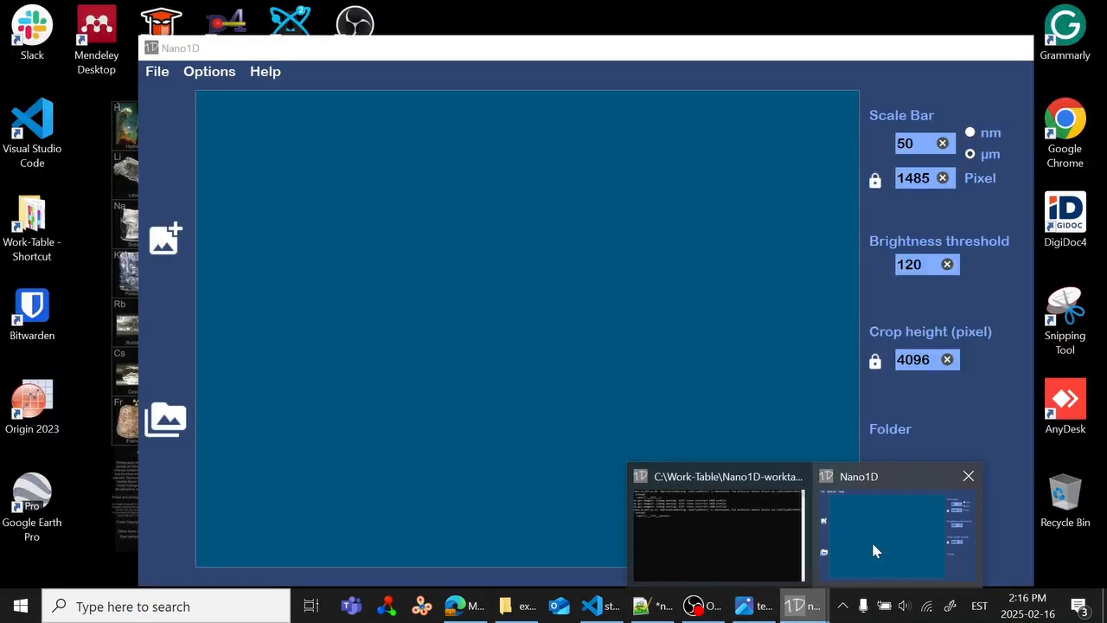
pyautogui.click(872, 549)
pyautogui.click(975, 48)
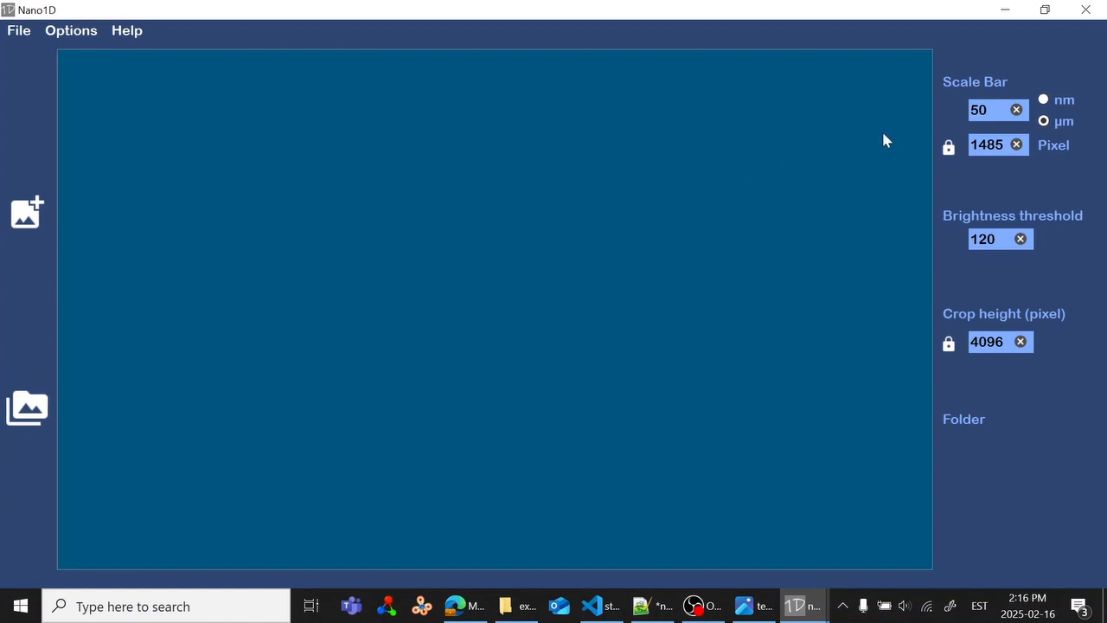
pyautogui.click(26, 212)
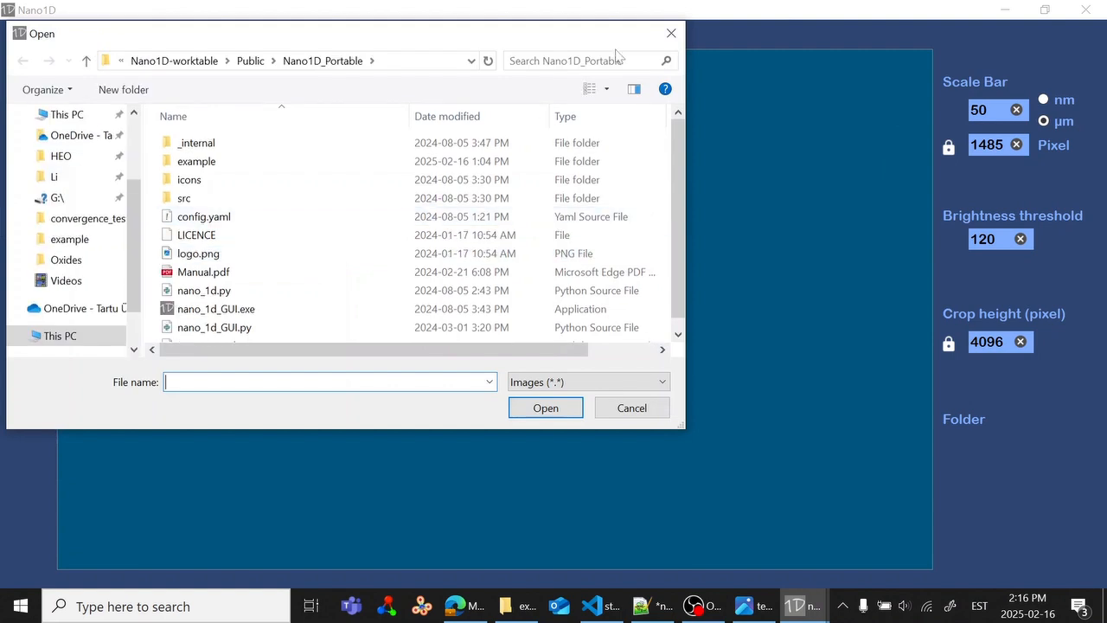
pyautogui.click(671, 33)
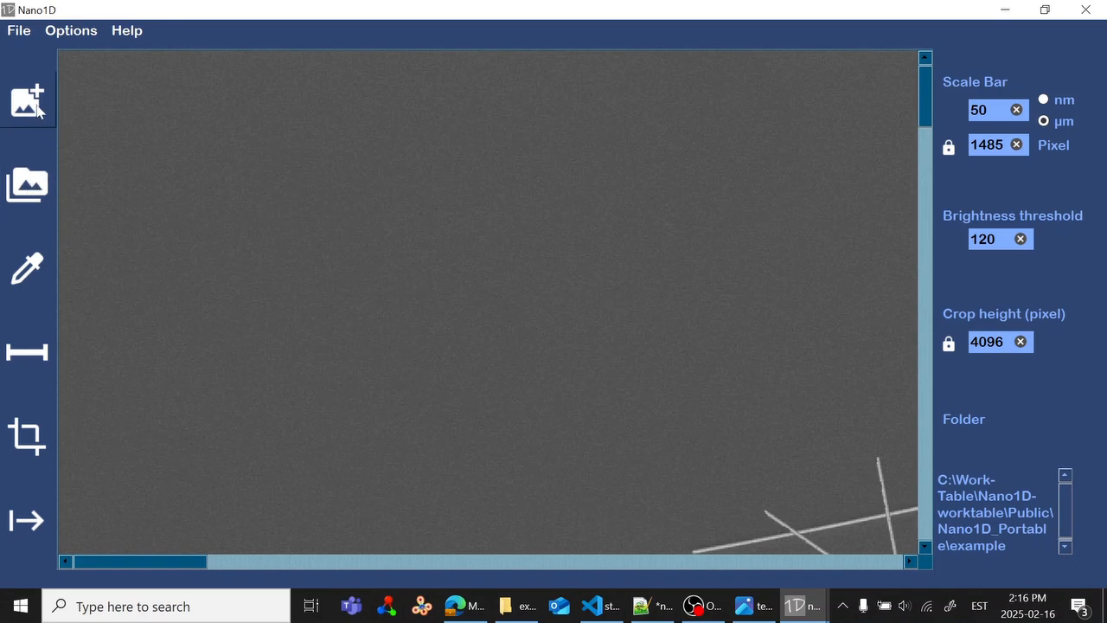
# Step: Check the images in the example folder in File Explorer, and return to Nano1D to view the loaded image
pyautogui.click(38, 188)
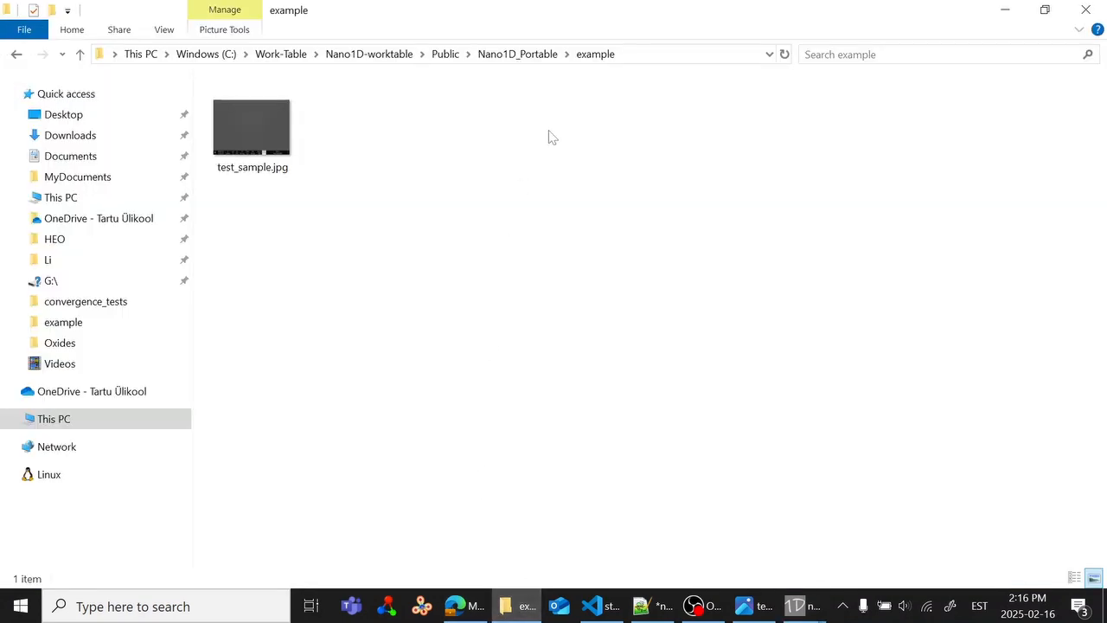
pyautogui.moveTo(333, 188); pyautogui.dragTo(253, 147)
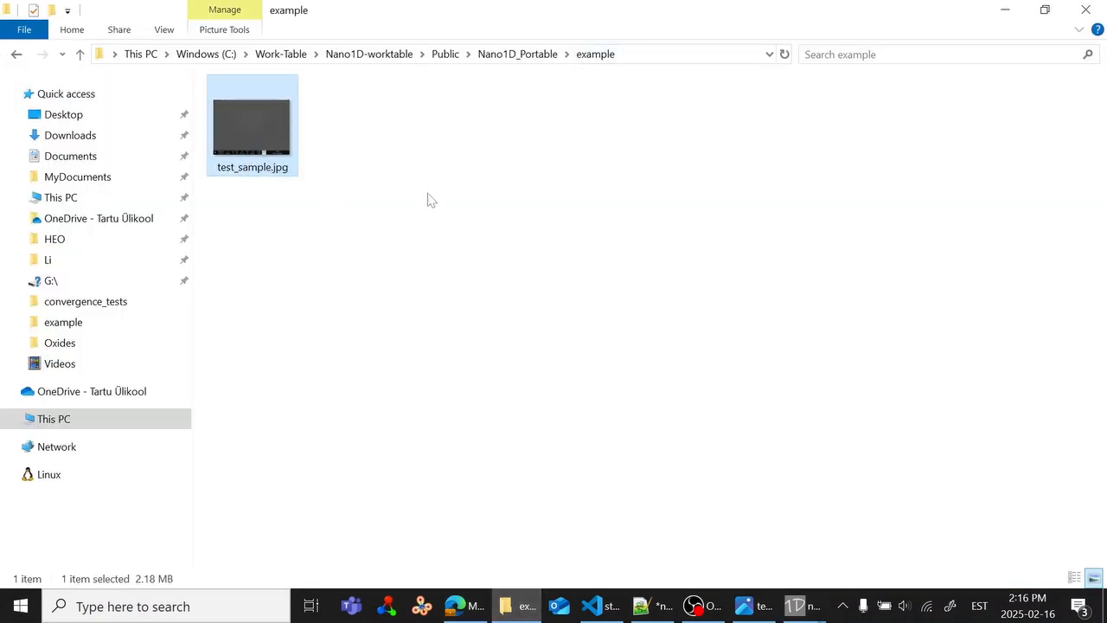
pyautogui.click(427, 199)
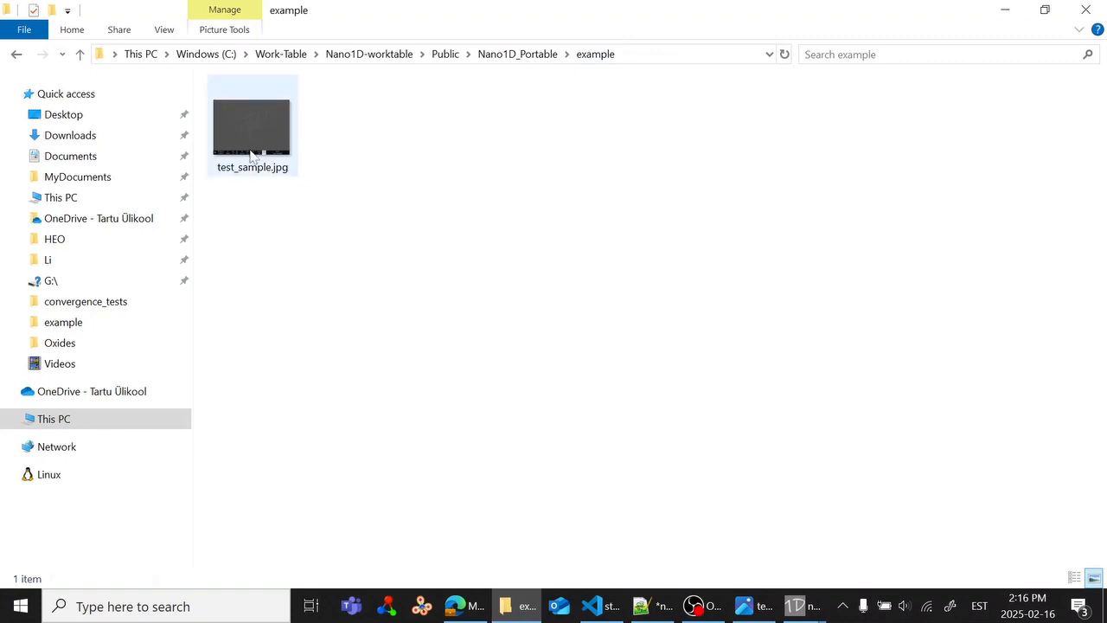
pyautogui.click(525, 607)
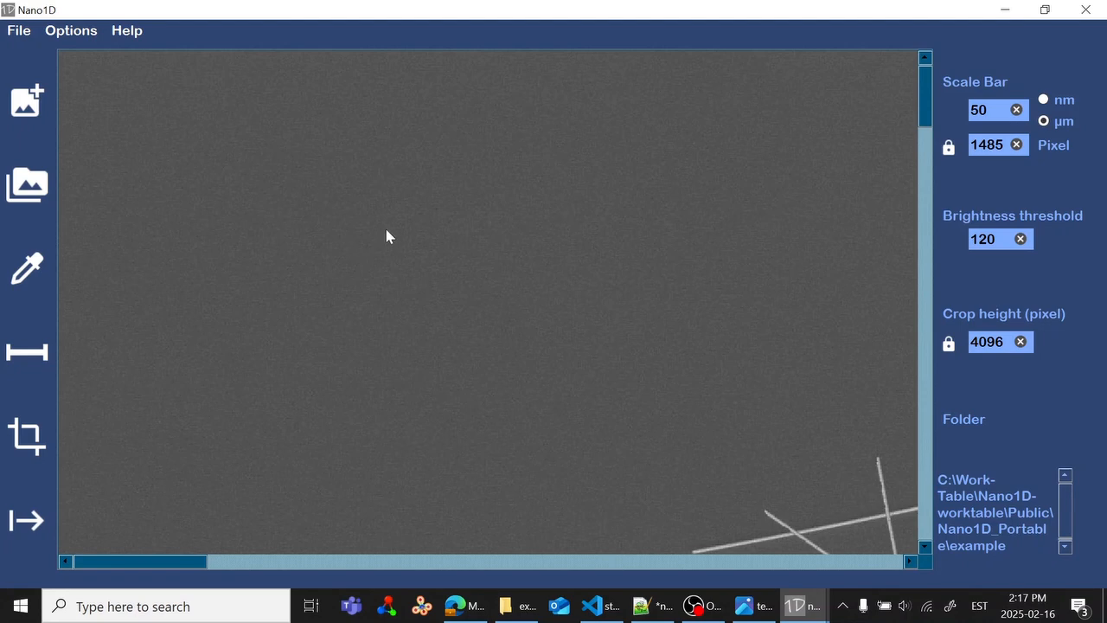
pyautogui.scroll(-5, 595, 317)
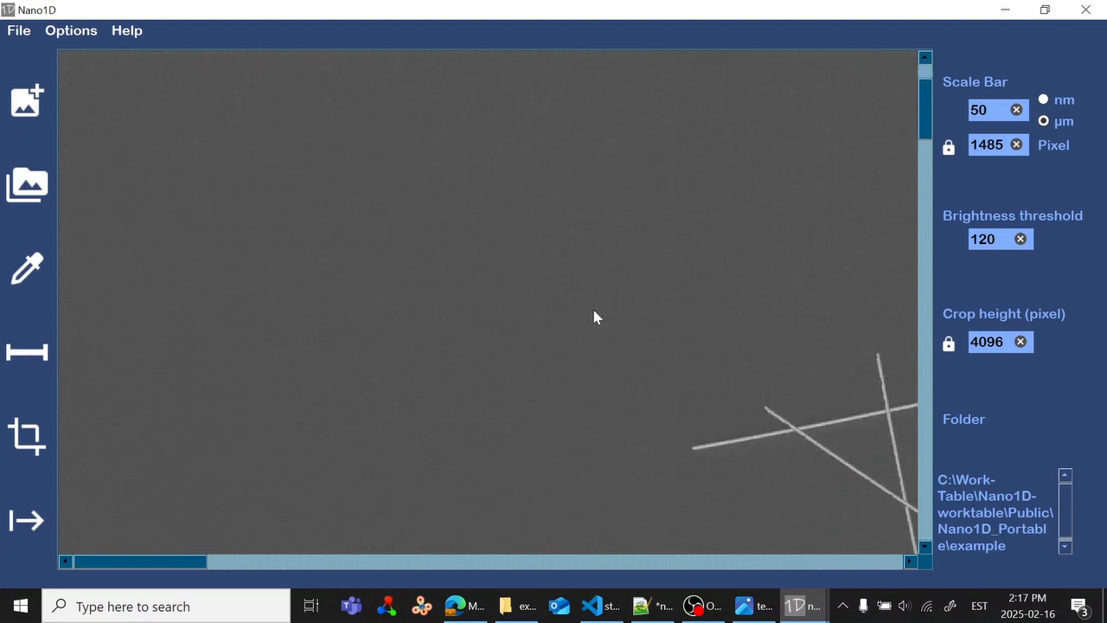
# Step: Locate the 50 µm scale bar at the lower edge of the loaded SEM image
pyautogui.moveTo(183, 563); pyautogui.dragTo(908, 531)
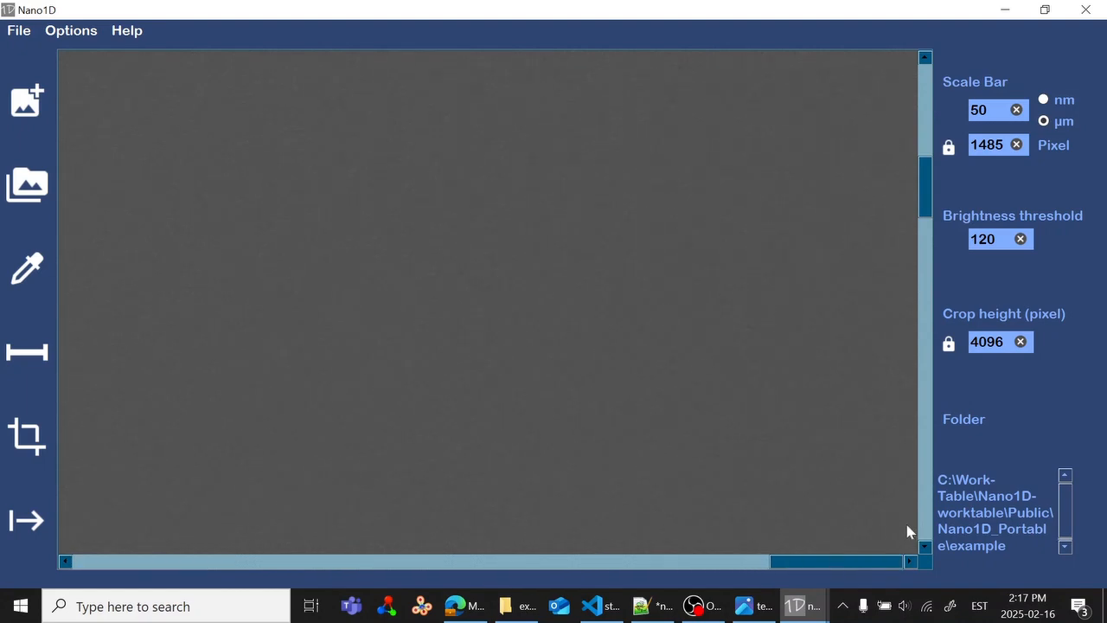
pyautogui.moveTo(924, 193); pyautogui.dragTo(883, 510)
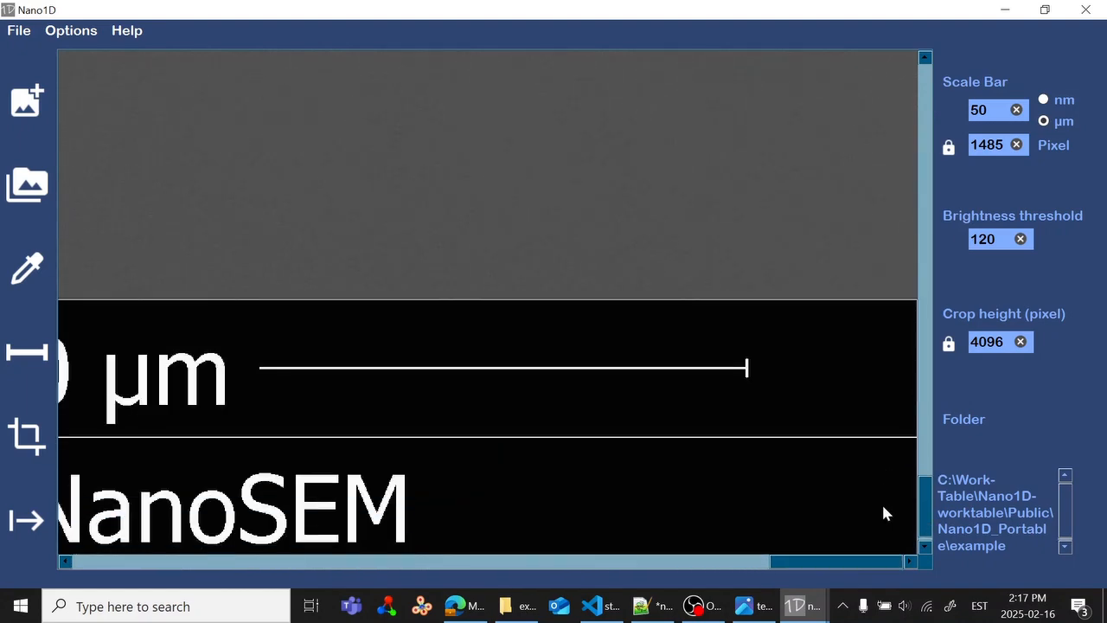
pyautogui.moveTo(808, 564); pyautogui.dragTo(729, 571)
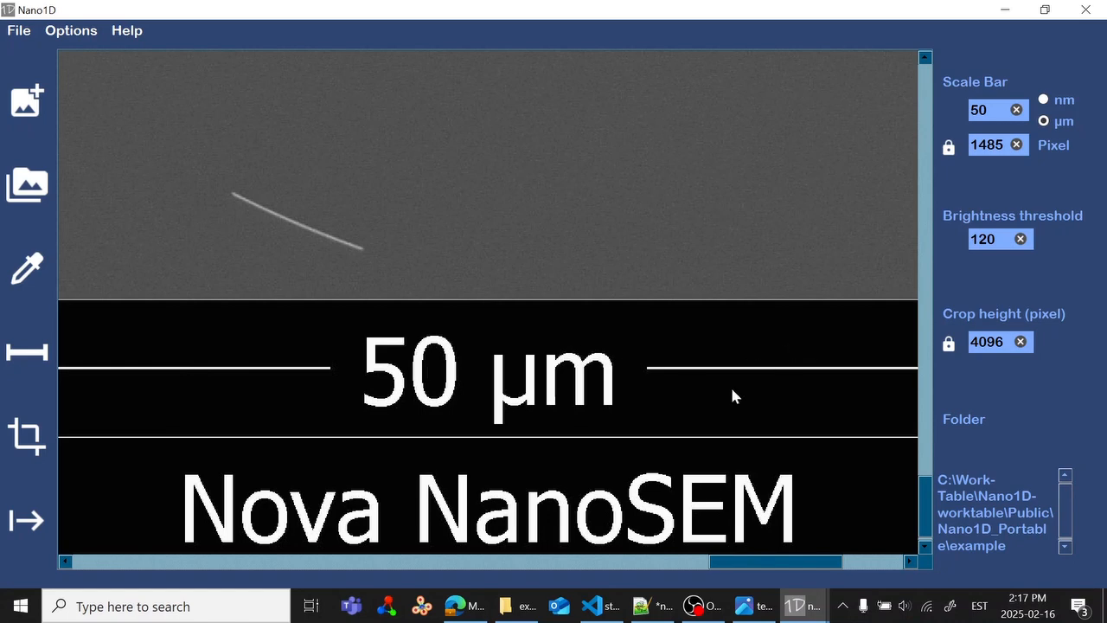
pyautogui.click(25, 356)
# Step: In Paint, measure the pixel length of the 50 µm scale bar in test_sample.jpg with a rectangular selection from end to end
pyautogui.moveTo(302, 564); pyautogui.dragTo(1033, 562)
pyautogui.scroll(-15, 744, 346)
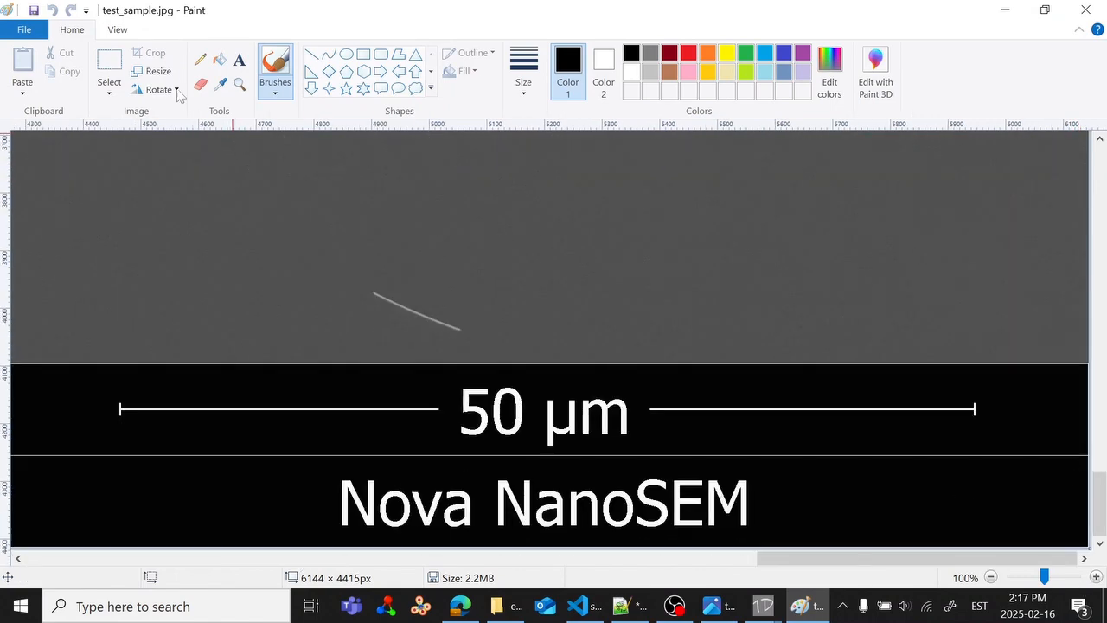
pyautogui.click(109, 73)
pyautogui.moveTo(118, 395)
pyautogui.mouseDown()
pyautogui.moveTo(578, 452)
pyautogui.moveTo(998, 433)
pyautogui.moveTo(975, 441)
pyautogui.mouseUp()
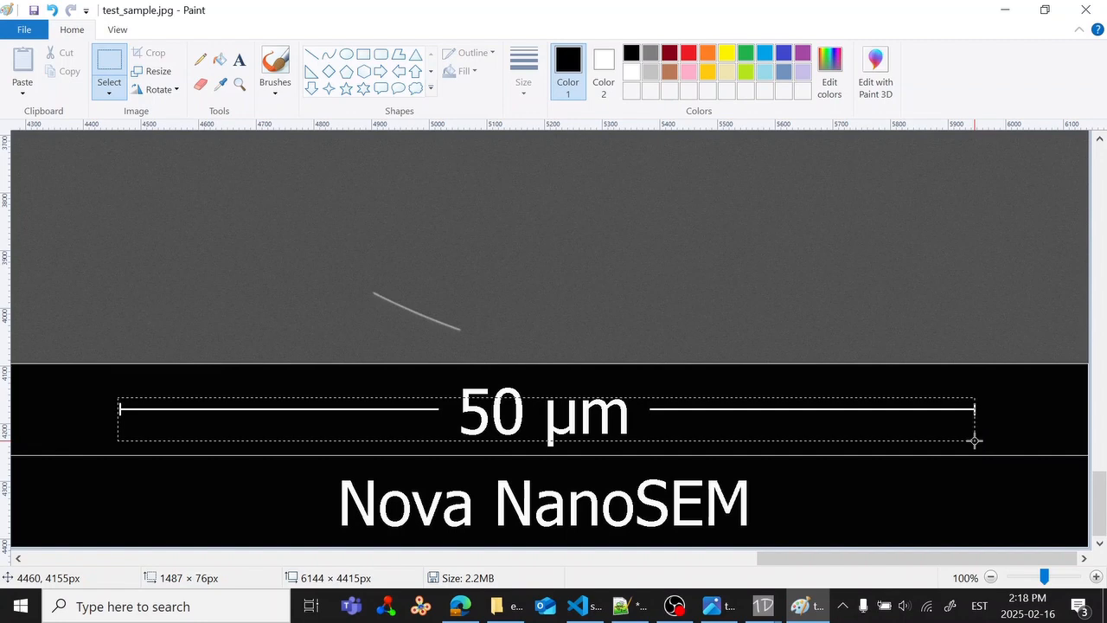
pyautogui.moveTo(975, 442); pyautogui.dragTo(974, 441)
pyautogui.moveTo(975, 440); pyautogui.dragTo(976, 440)
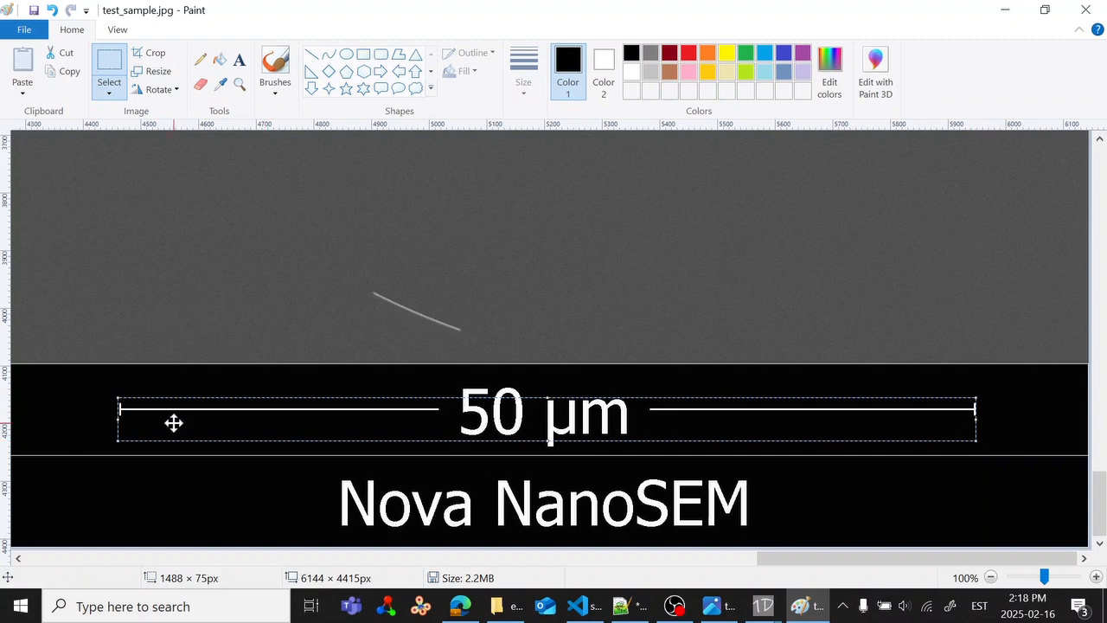
# Step: Return to Nano1D and examine the image area around and above the 50 µm scale bar
pyautogui.click(763, 618)
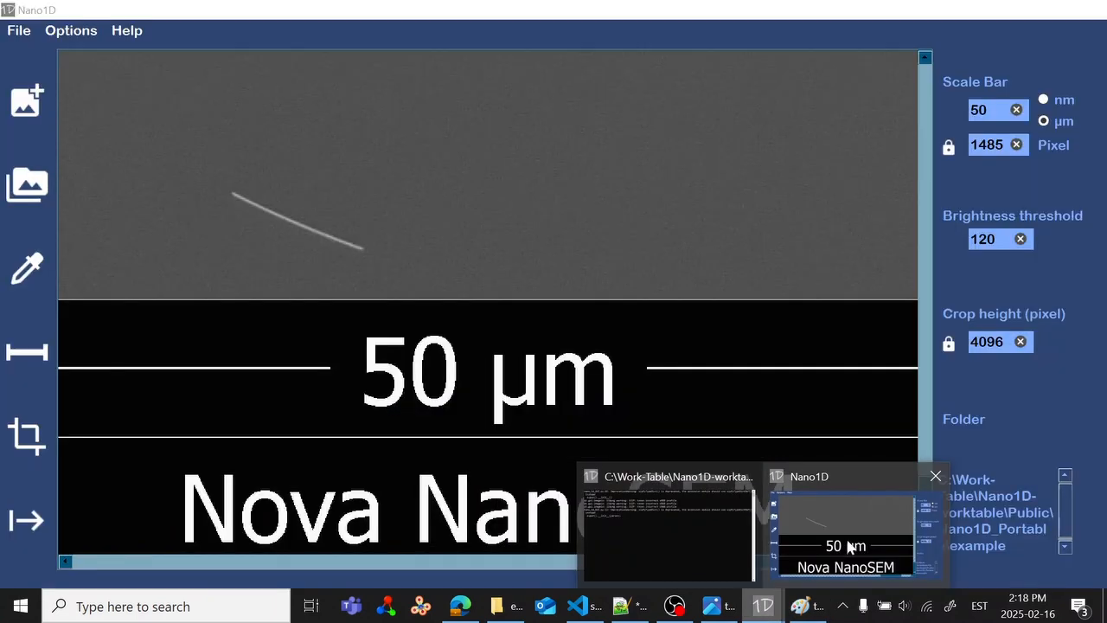
pyautogui.click(831, 545)
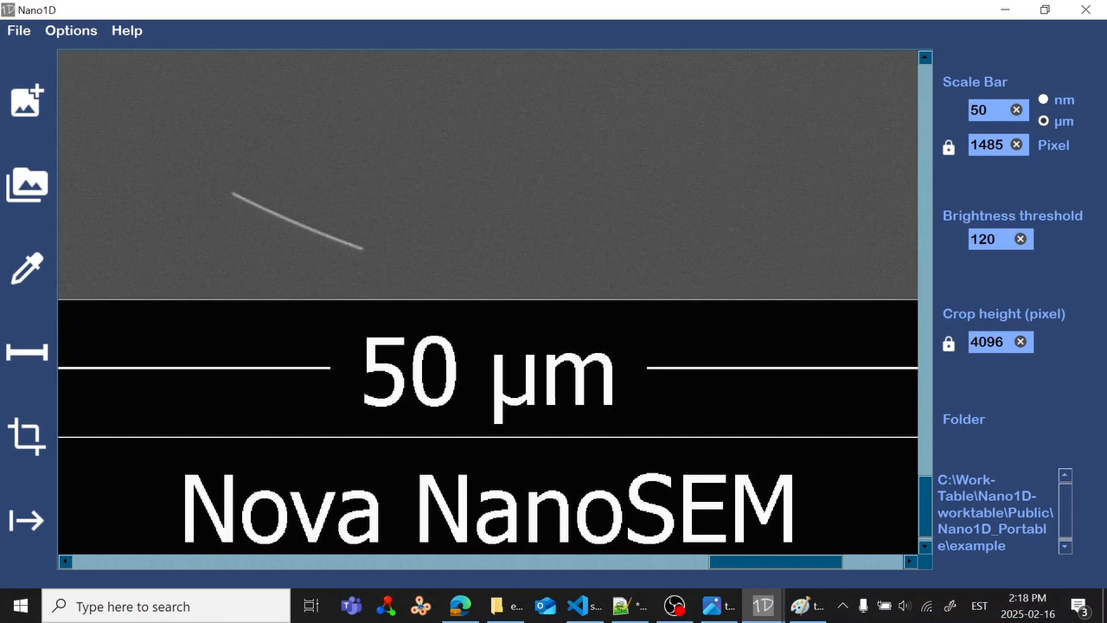
pyautogui.scroll(3, 622, 442)
pyautogui.scroll(-2, 623, 442)
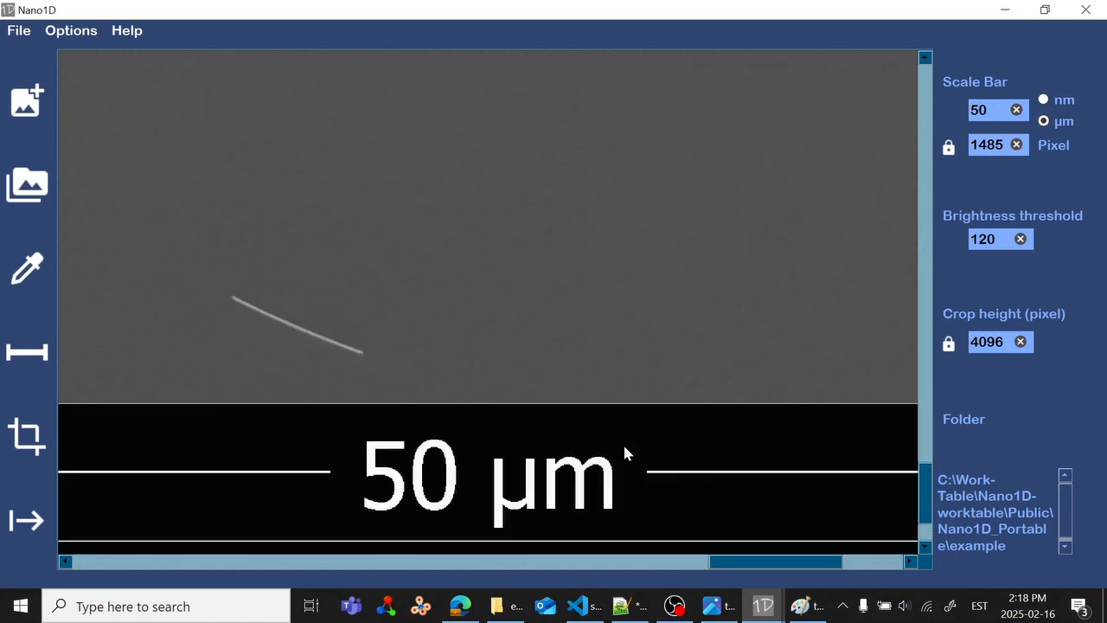
pyautogui.scroll(2, 670, 378)
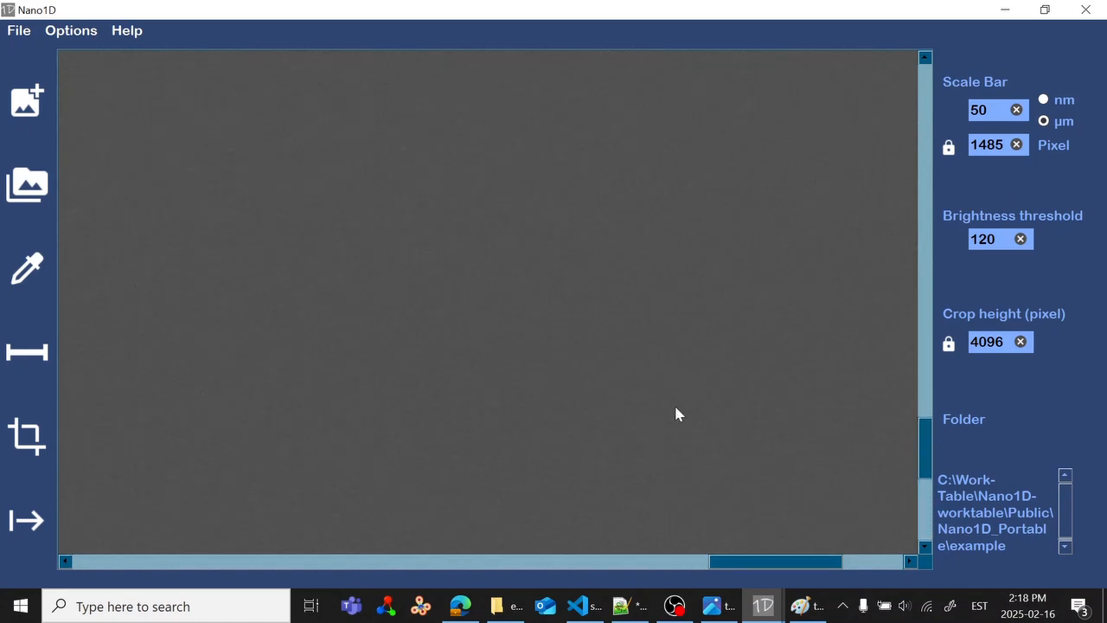
pyautogui.scroll(5, 528, 317)
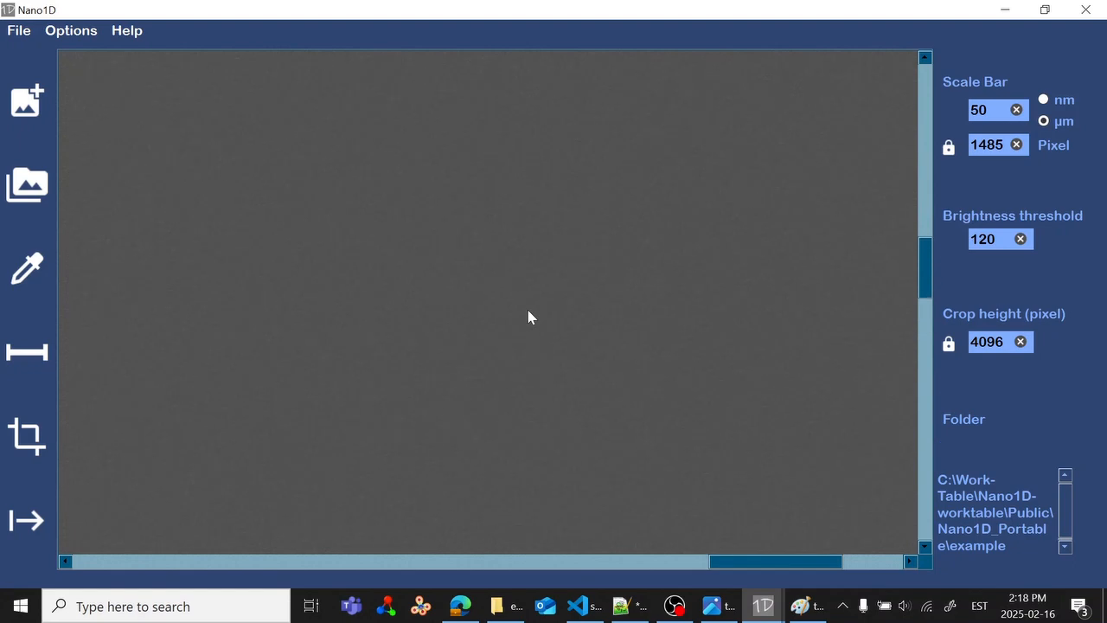
pyautogui.scroll(2, 528, 318)
# Step: Switch to Paint and measure the image height above the information bar with a rectangular selection starting at the image's upper edge
pyautogui.click(804, 606)
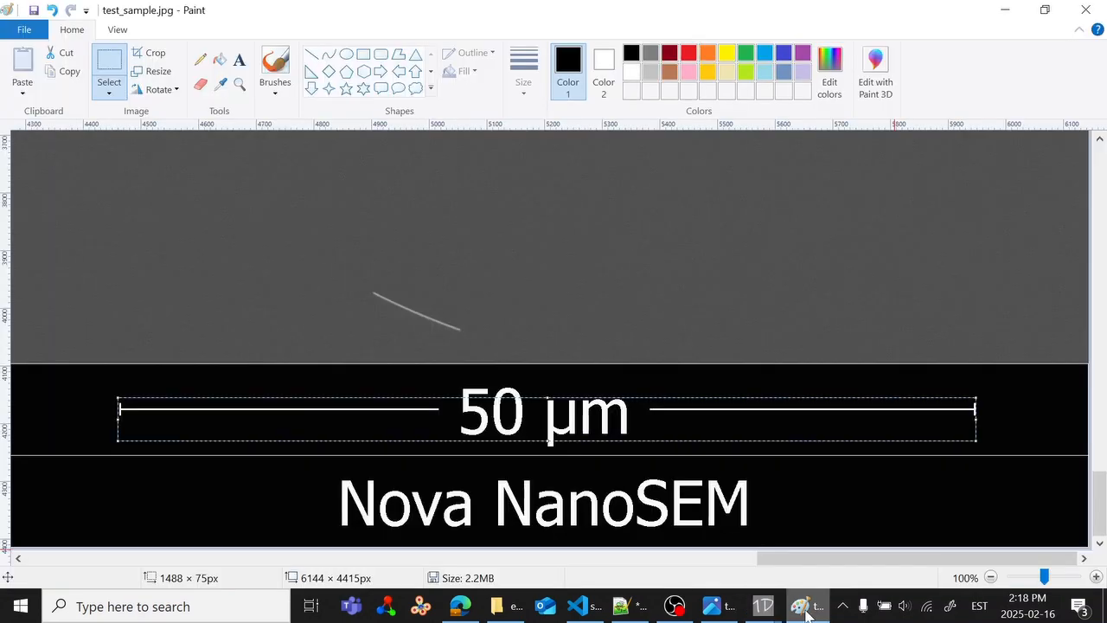
pyautogui.click(820, 612)
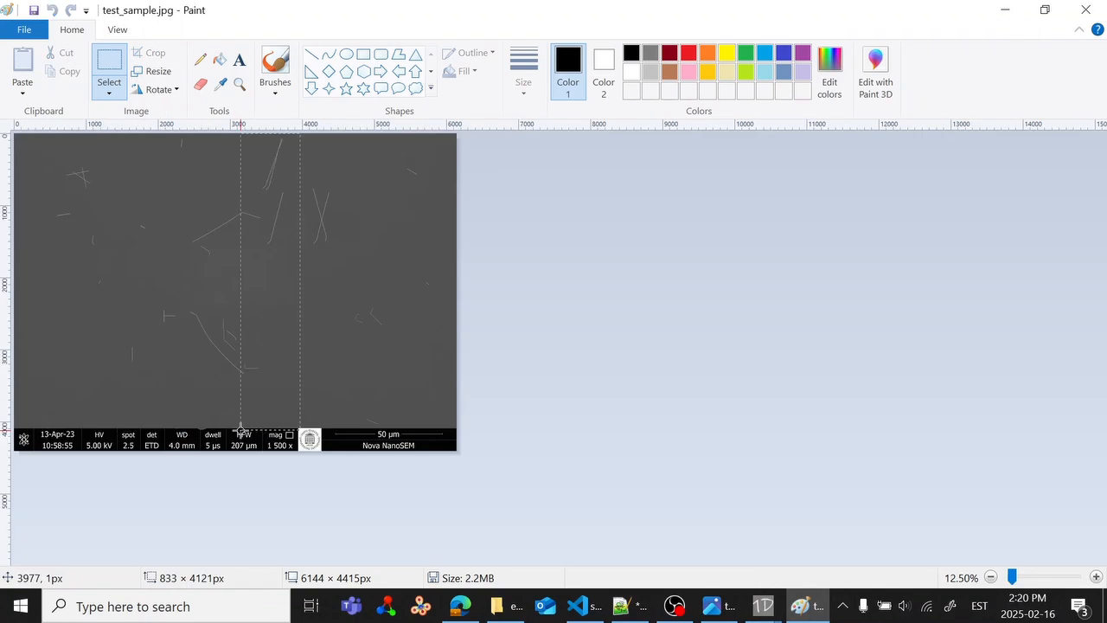
pyautogui.moveTo(240, 429); pyautogui.dragTo(236, 427)
pyautogui.moveTo(236, 427)
pyautogui.mouseDown()
pyautogui.moveTo(235, 388)
pyautogui.moveTo(241, 429)
pyautogui.mouseUp()
pyautogui.moveTo(242, 428); pyautogui.dragTo(241, 428)
# Step: Switch back to Nano1D and open the crop height value for editing
pyautogui.click(766, 606)
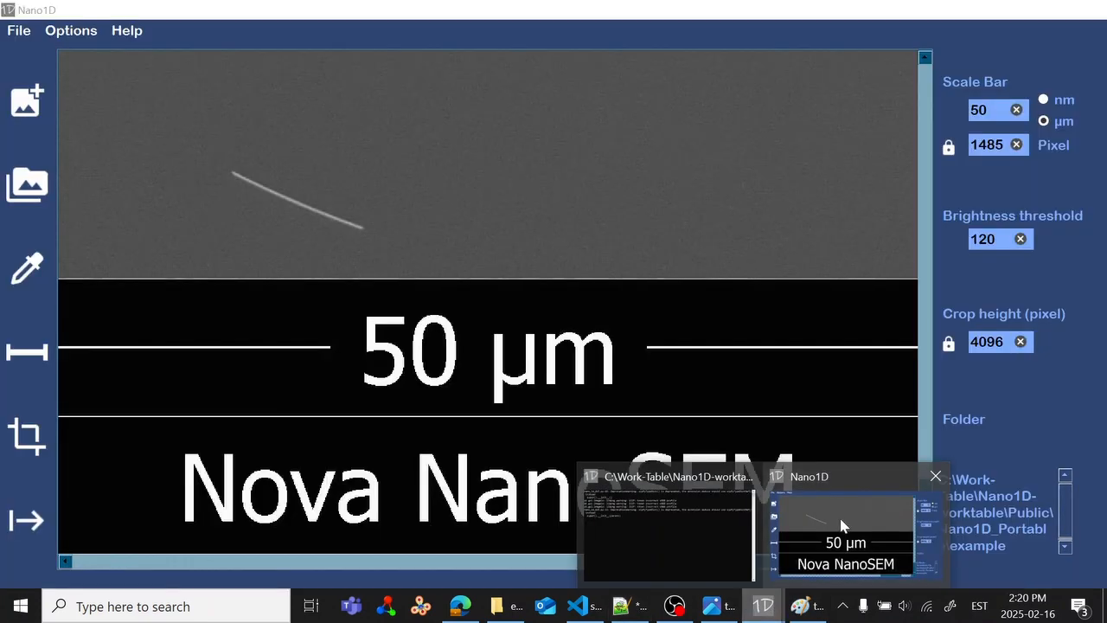
pyautogui.click(842, 526)
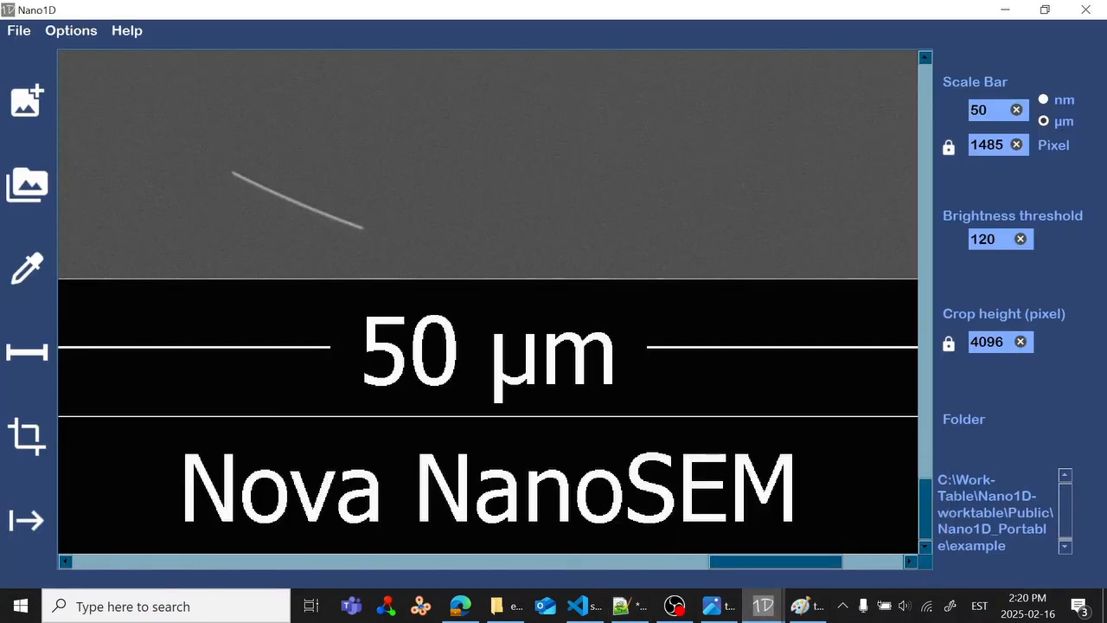
pyautogui.doubleClick(987, 342)
pyautogui.click(996, 342)
# Step: Sample the brightness of the nanowire above the scale bar and set the brightness threshold to 120
pyautogui.click(27, 267)
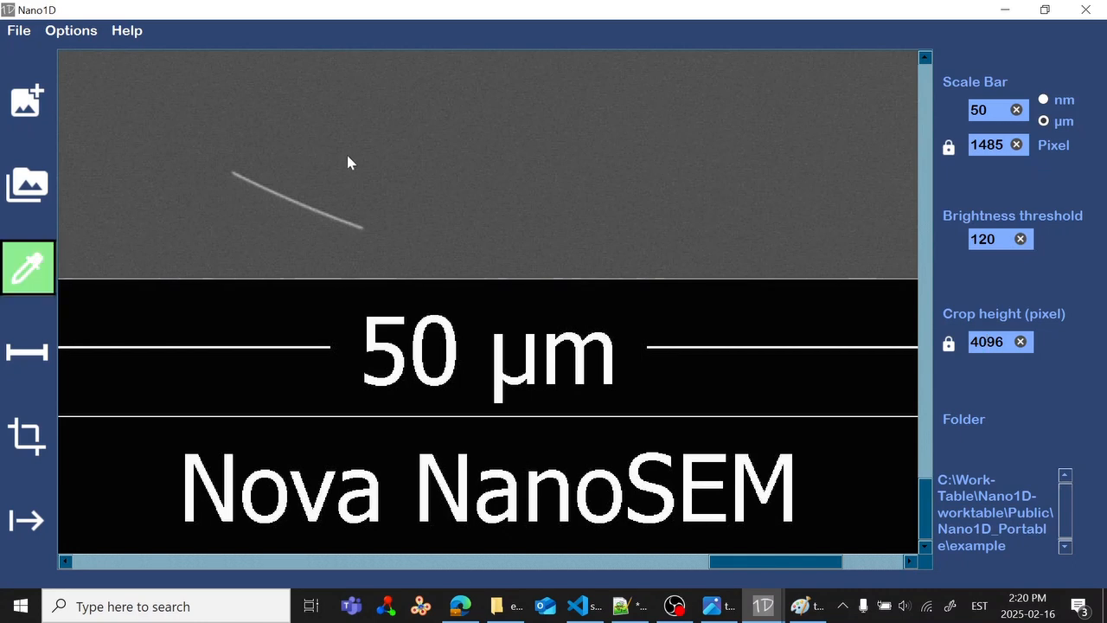
pyautogui.click(275, 195)
pyautogui.doubleClick(983, 239)
pyautogui.write('2')
pyautogui.press('BackSpace')
pyautogui.write('120')
pyautogui.click(50, 268)
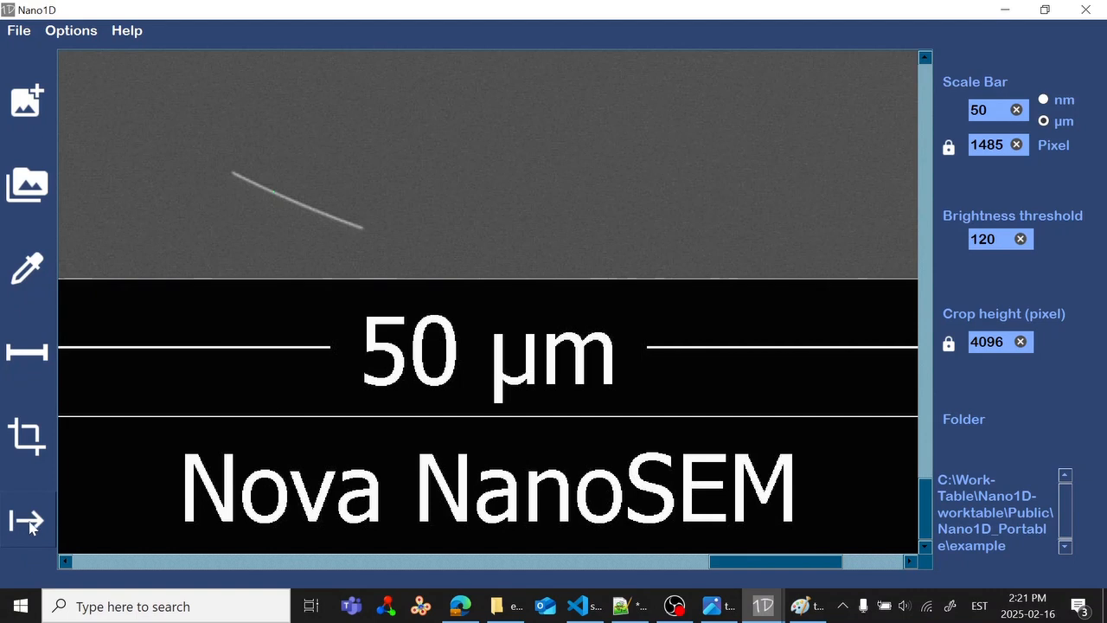
# Step: Run the image analysis and check its progress in the console window, looking at the example folder meanwhile
pyautogui.moveTo(766, 610)
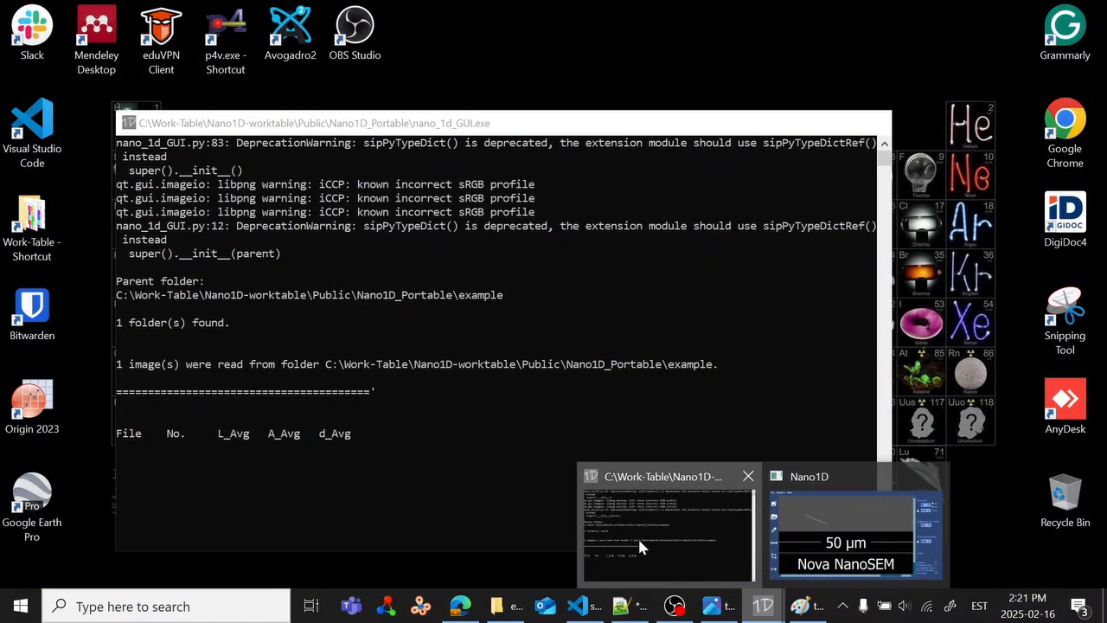
pyautogui.click(638, 536)
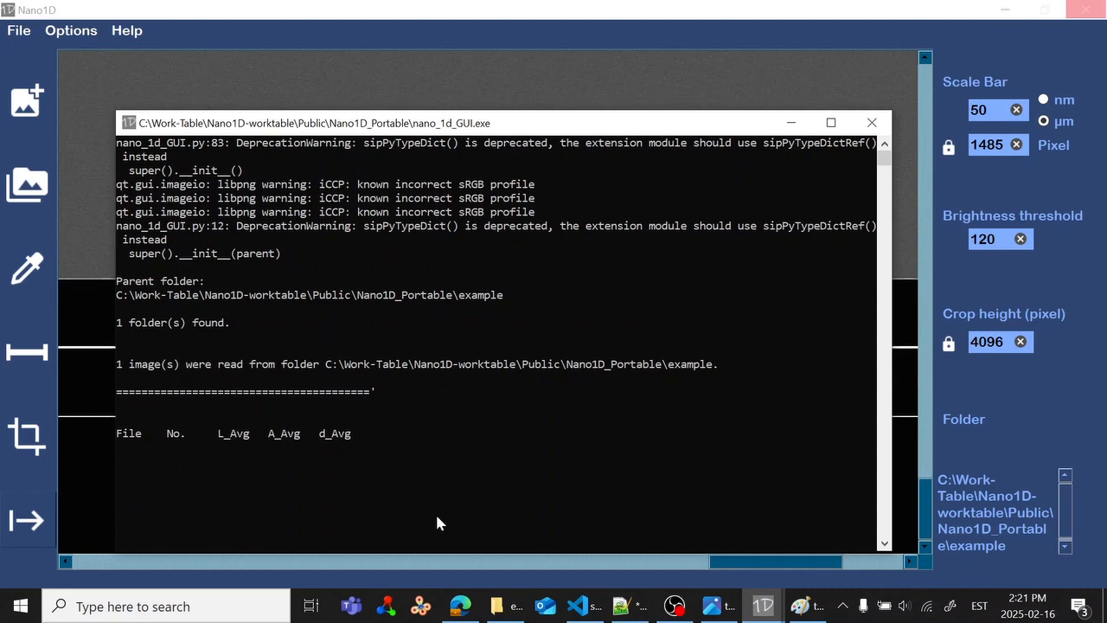
pyautogui.click(518, 608)
pyautogui.click(430, 173)
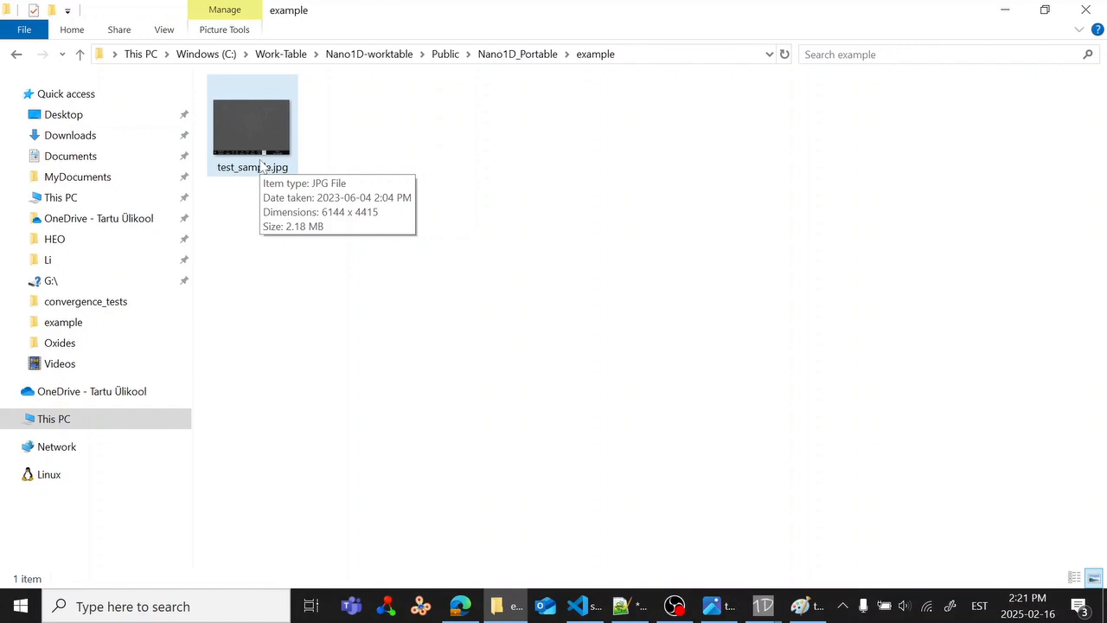
pyautogui.click(505, 605)
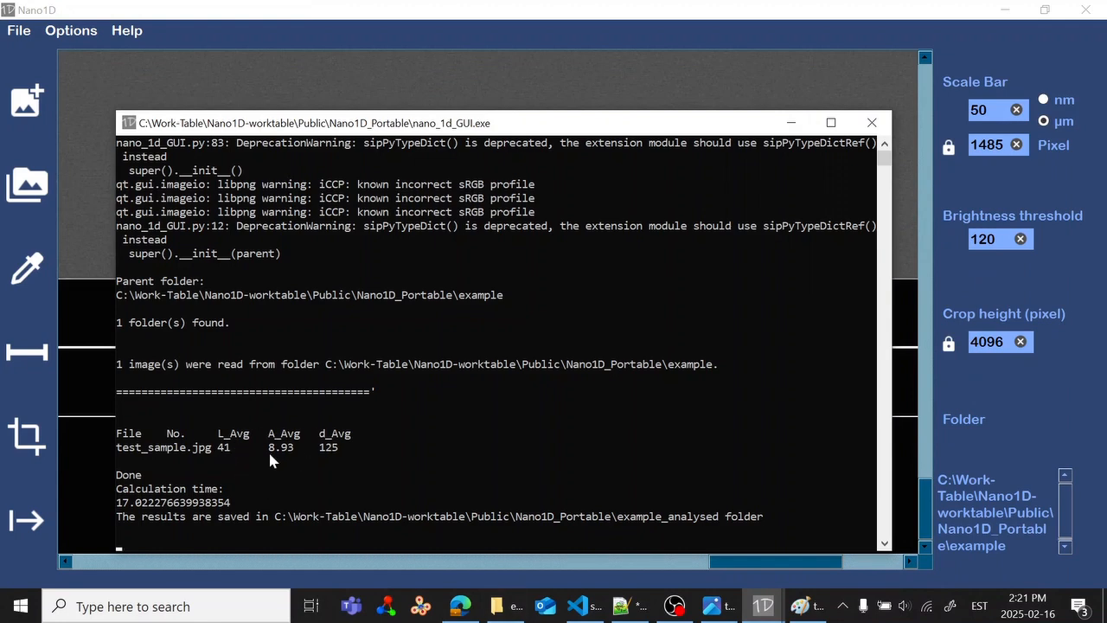
# Step: Open the example_analysed results folder inside Nano1D_Portable in File Explorer
pyautogui.click(504, 605)
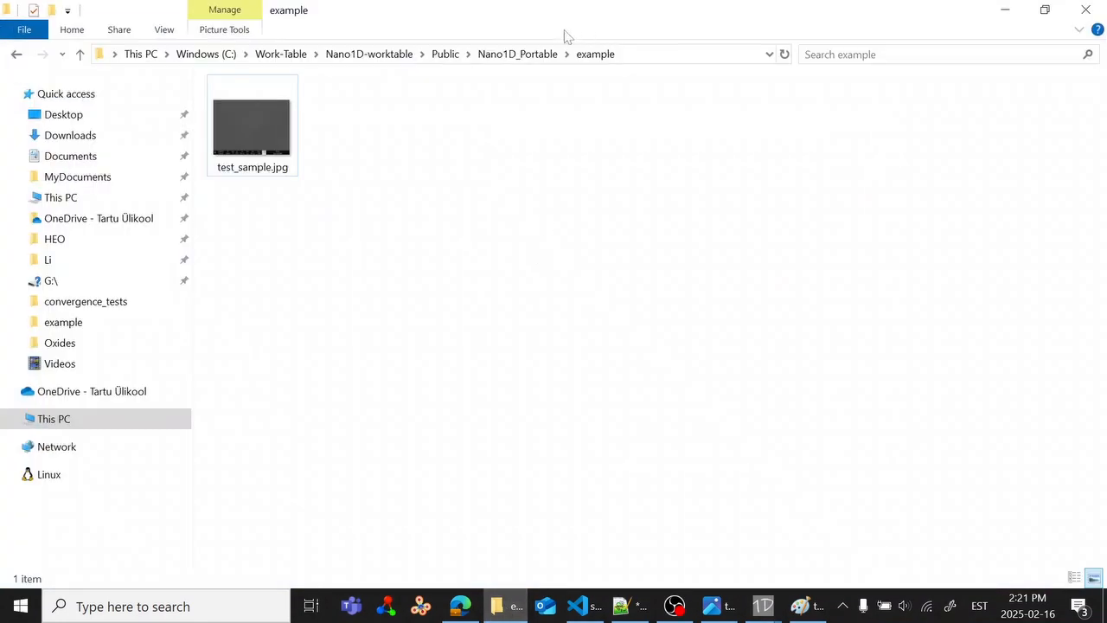
pyautogui.click(522, 54)
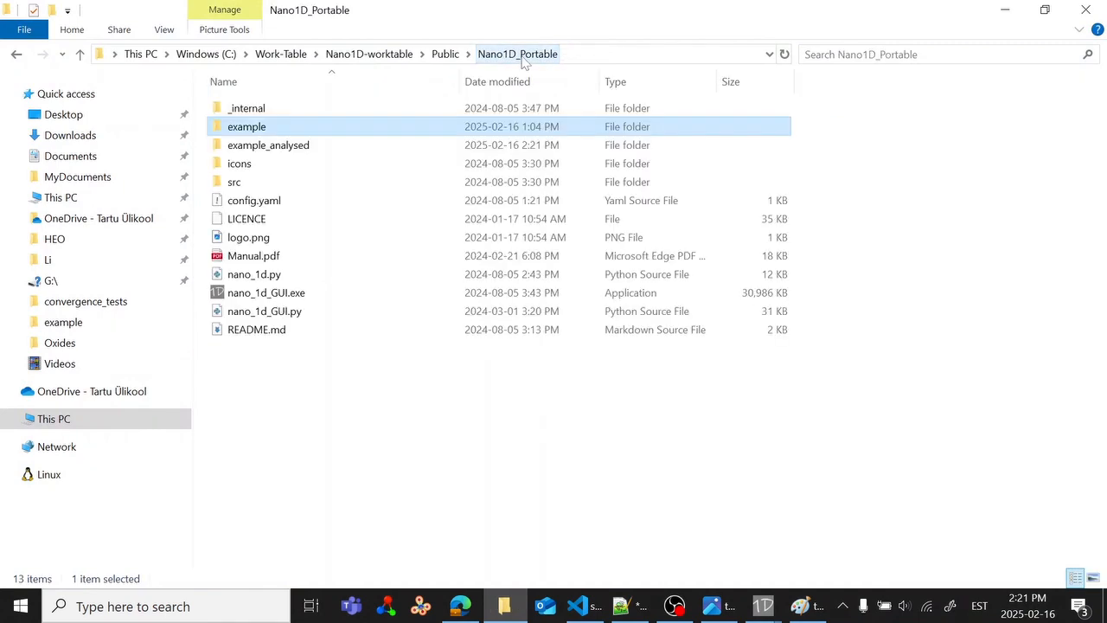
pyautogui.click(279, 148)
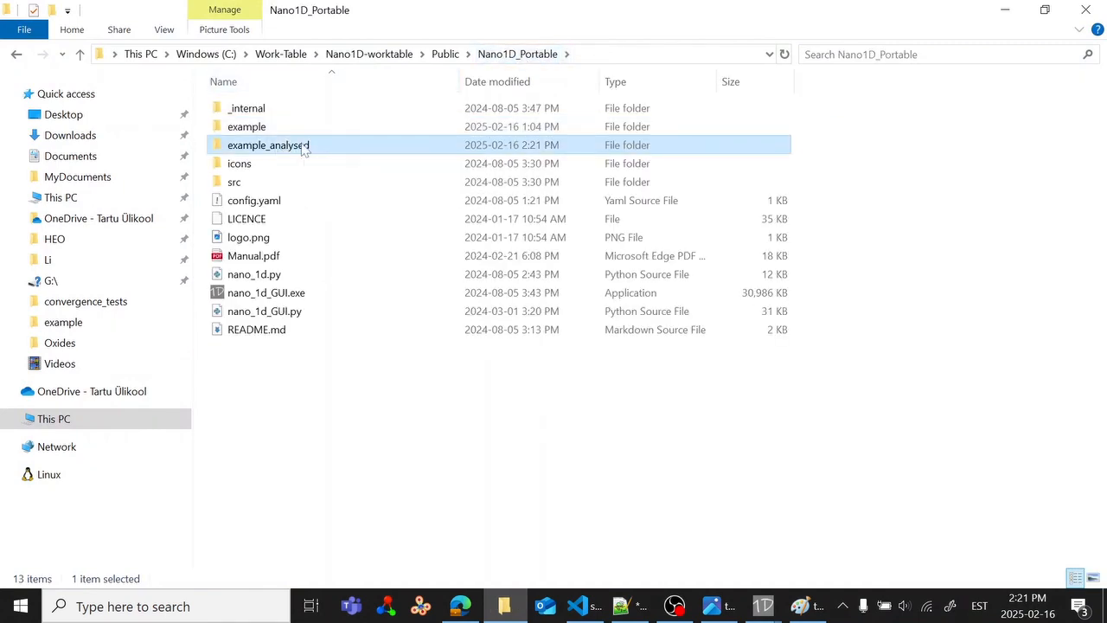
pyautogui.doubleClick(303, 149)
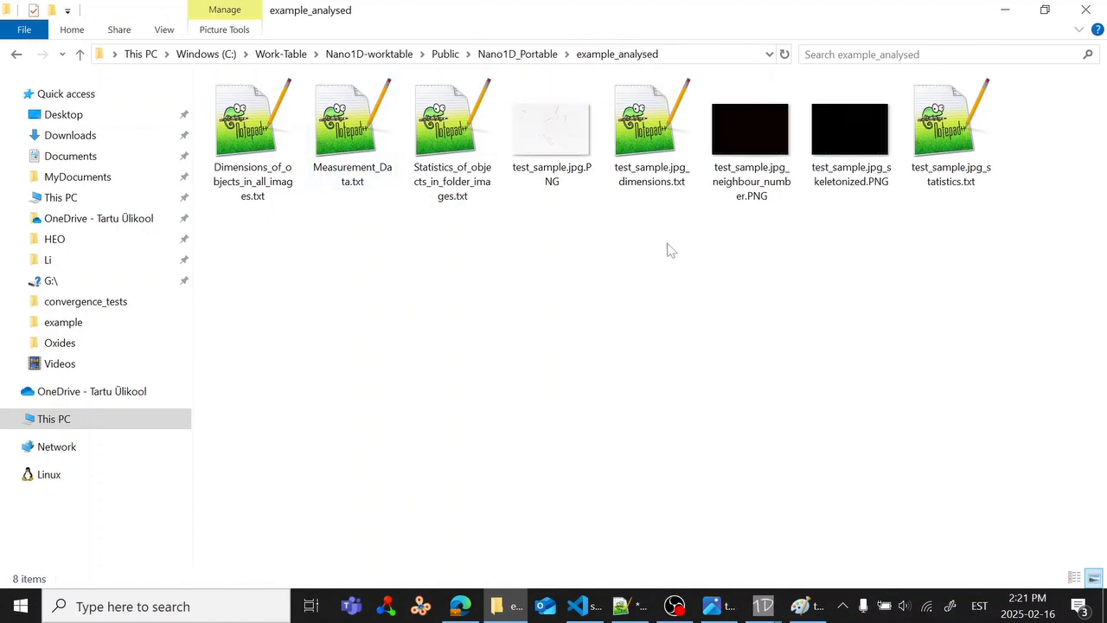
# Step: Open test_sample.jpg.PNG from the results and examine the numbered segmented objects across the whole image
pyautogui.doubleClick(578, 117)
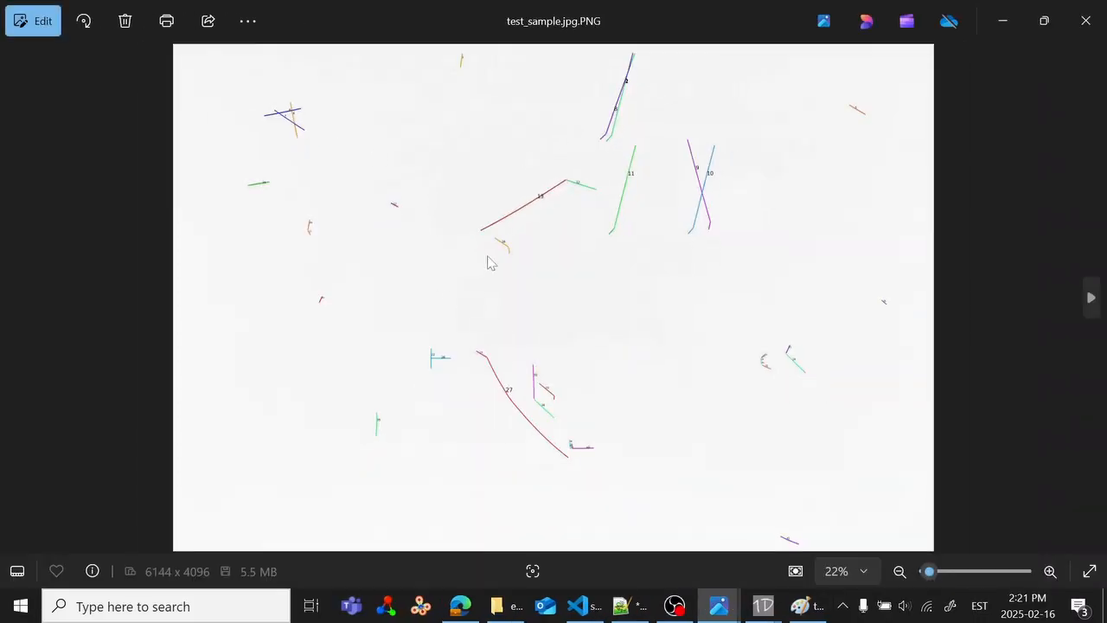
pyautogui.click(1086, 20)
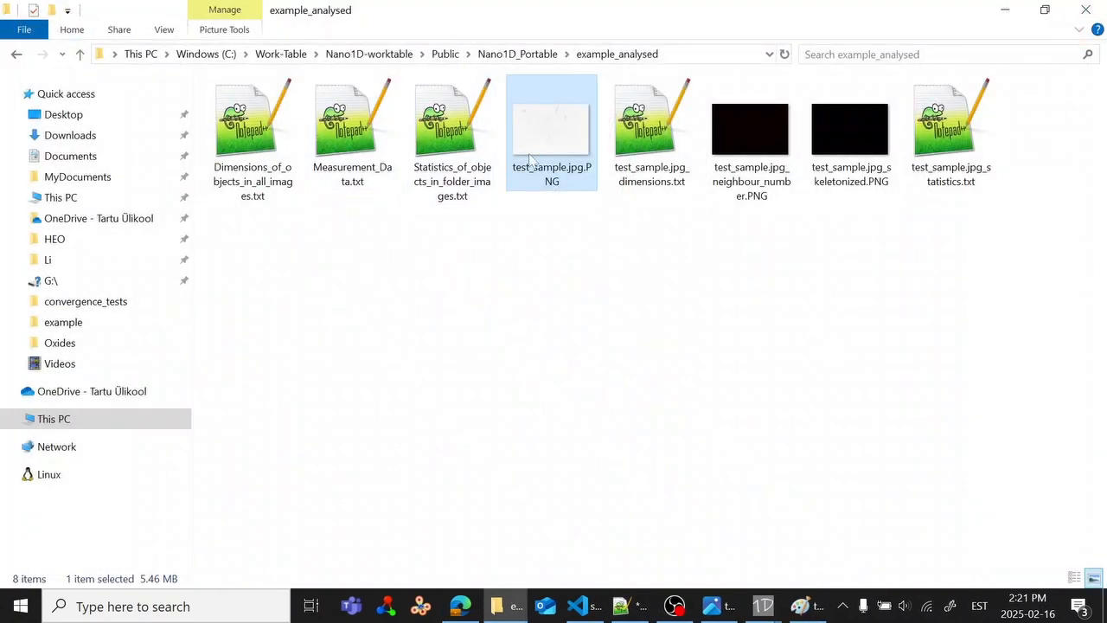
pyautogui.doubleClick(559, 153)
pyautogui.scroll(3, 530, 221)
pyautogui.moveTo(776, 153); pyautogui.dragTo(781, 383)
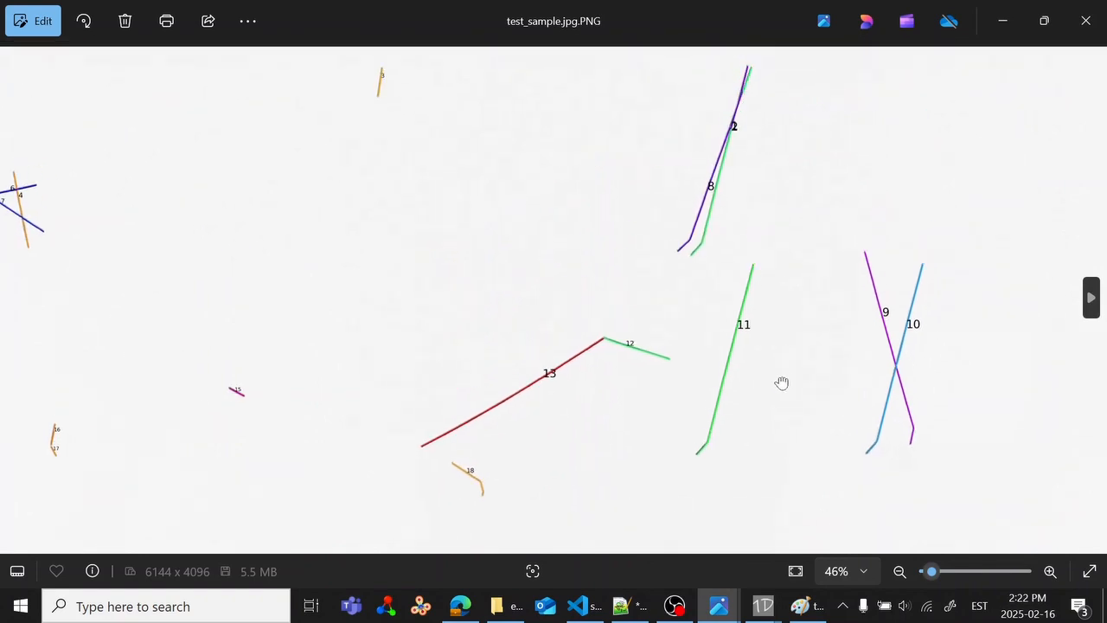
pyautogui.scroll(-2, 229, 385)
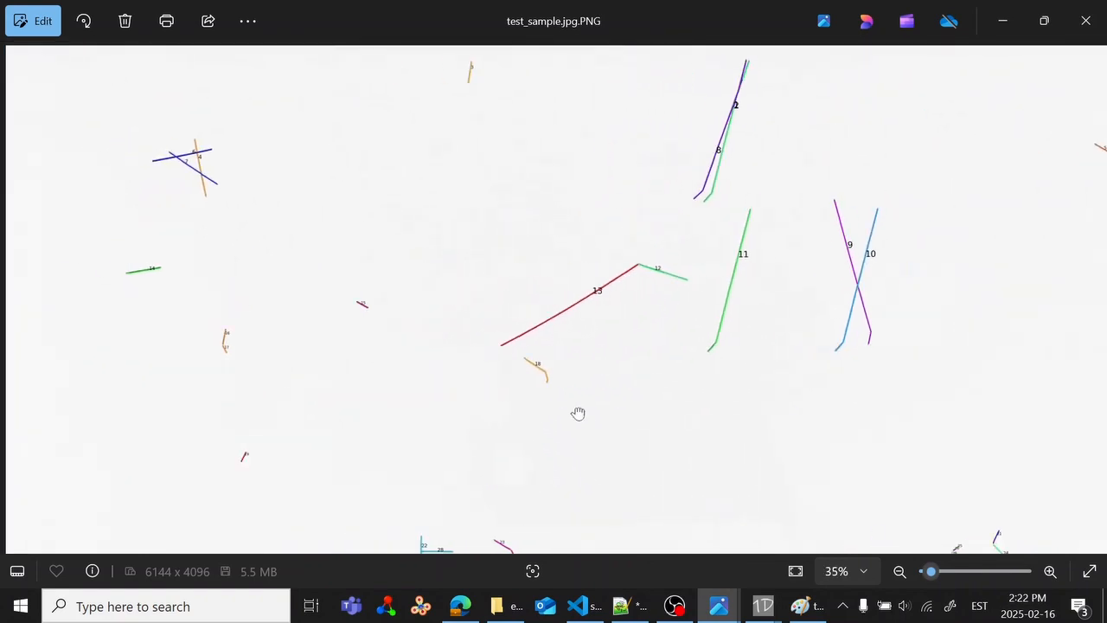
pyautogui.scroll(-1, 696, 416)
pyautogui.moveTo(696, 416); pyautogui.dragTo(588, 239)
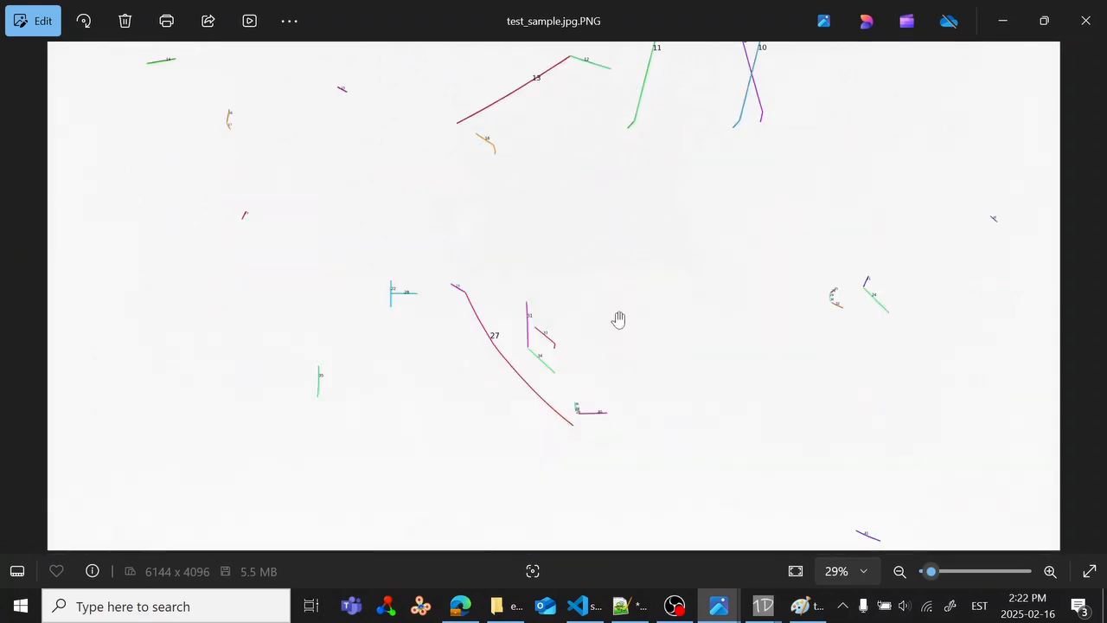
pyautogui.scroll(3, 572, 353)
pyautogui.scroll(-3, 474, 378)
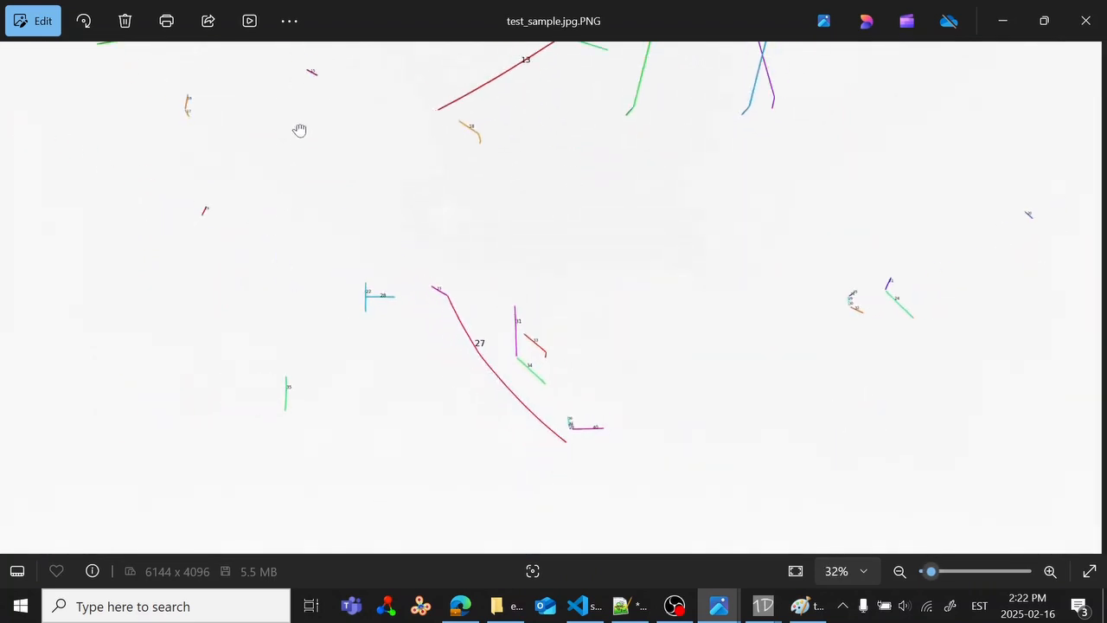
pyautogui.moveTo(300, 131); pyautogui.dragTo(384, 370)
pyautogui.scroll(3, 144, 116)
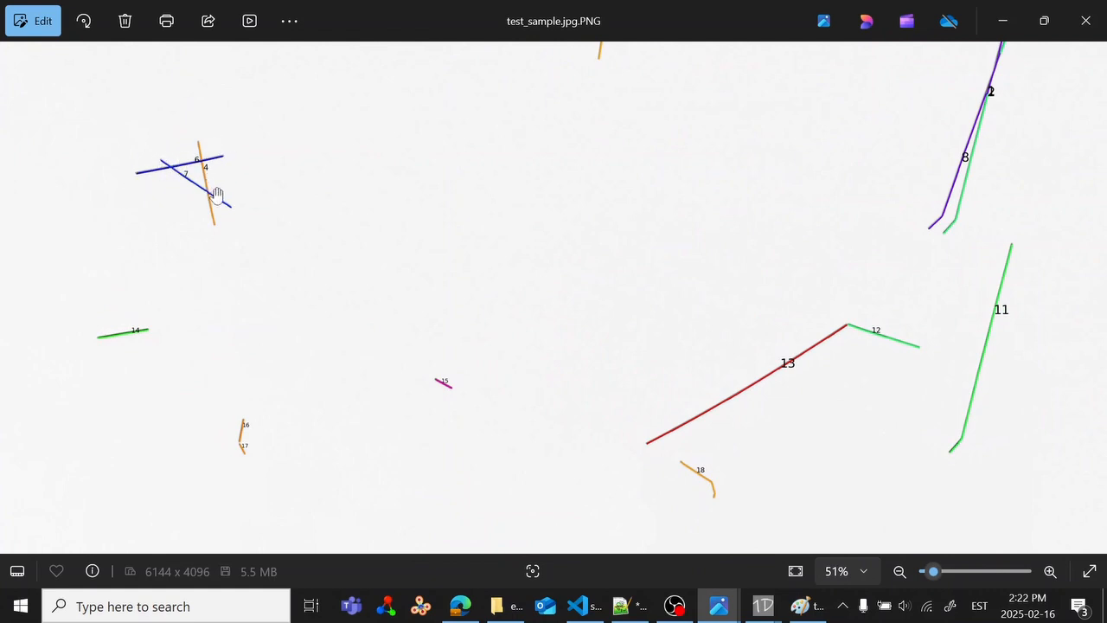
pyautogui.scroll(-2, 296, 211)
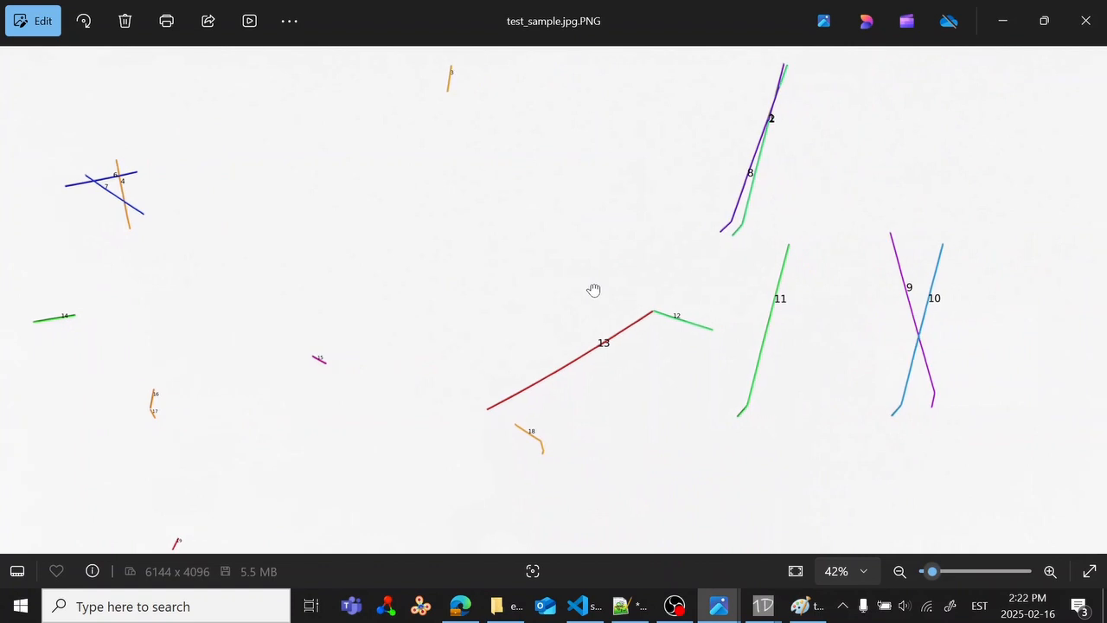
pyautogui.scroll(-4, 814, 218)
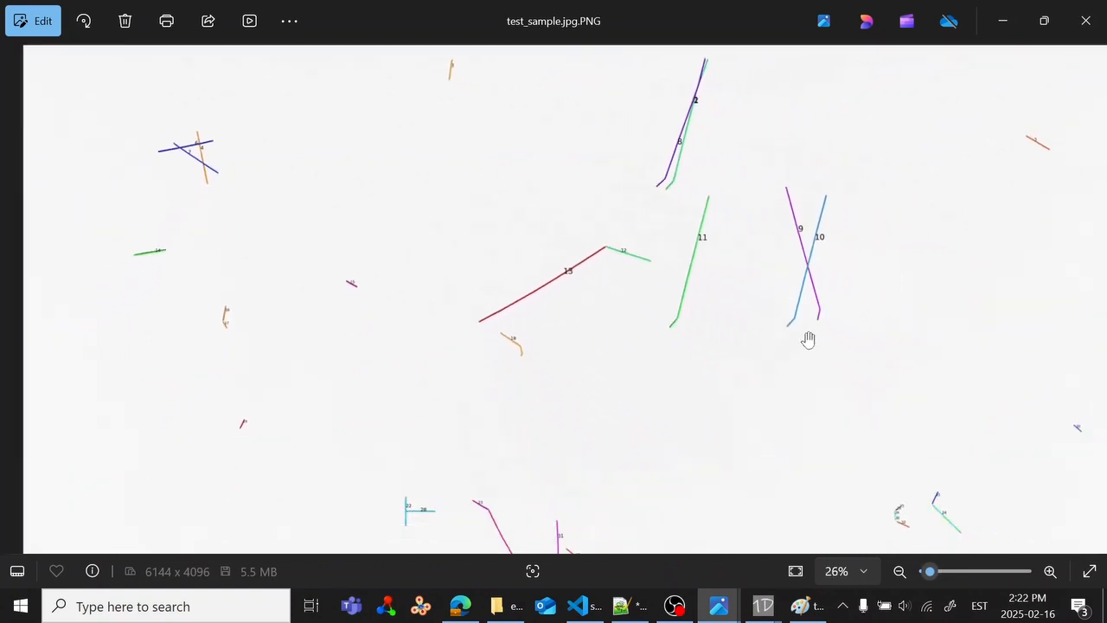
pyautogui.scroll(2, 623, 420)
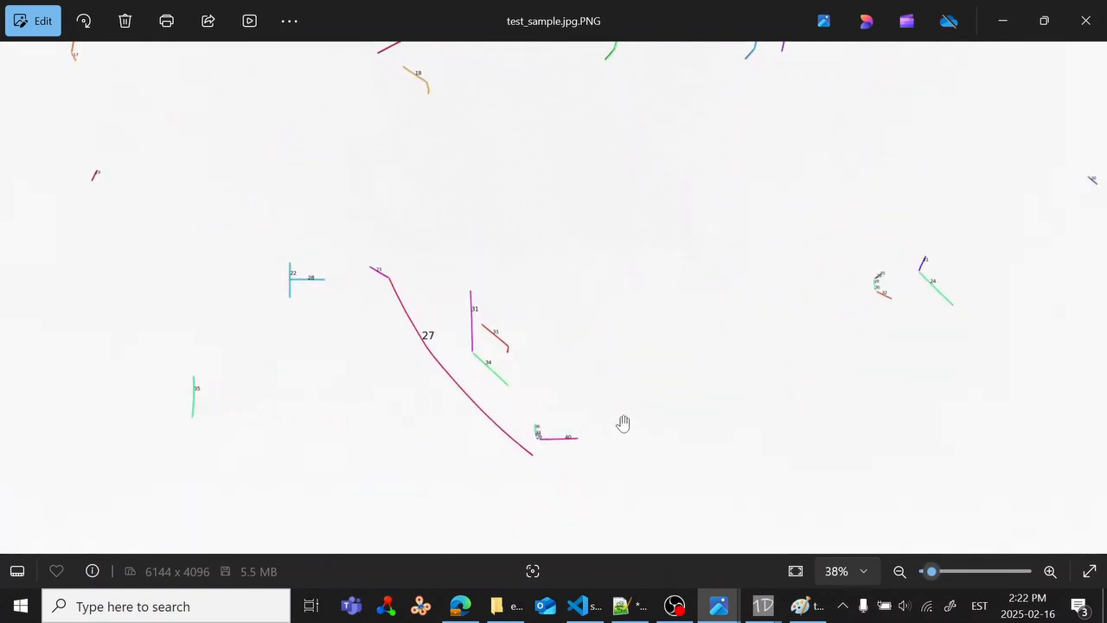
# Step: Close the segmented image and open test_sample.jpg_statistics.txt to read the length statistics, including the error bar length
pyautogui.scroll(-3, 623, 422)
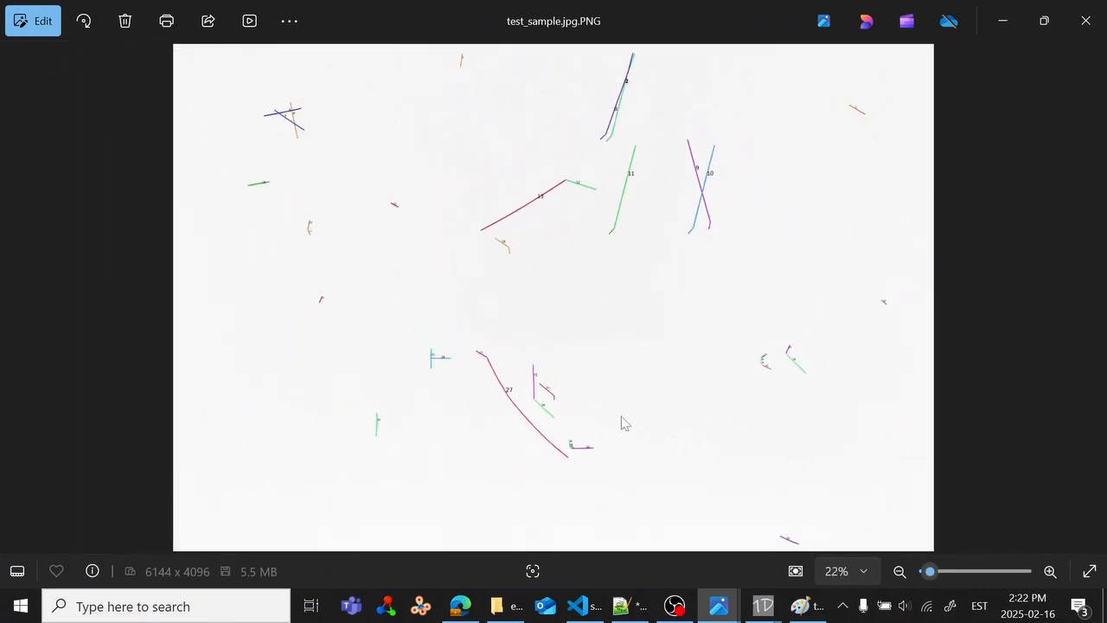
pyautogui.click(1086, 20)
pyautogui.click(518, 332)
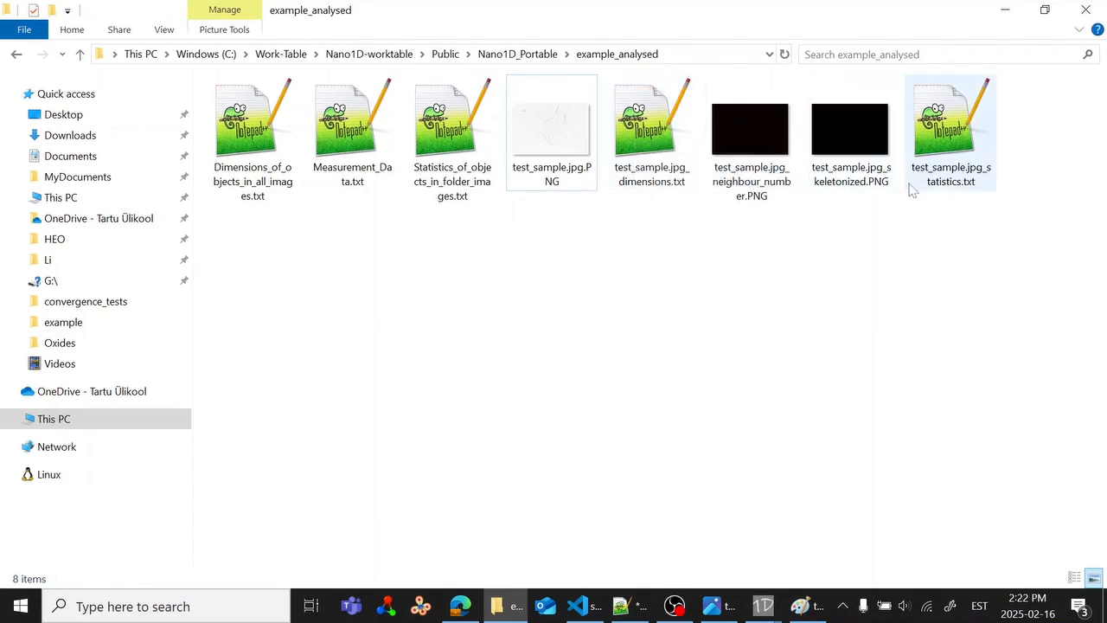
pyautogui.doubleClick(952, 128)
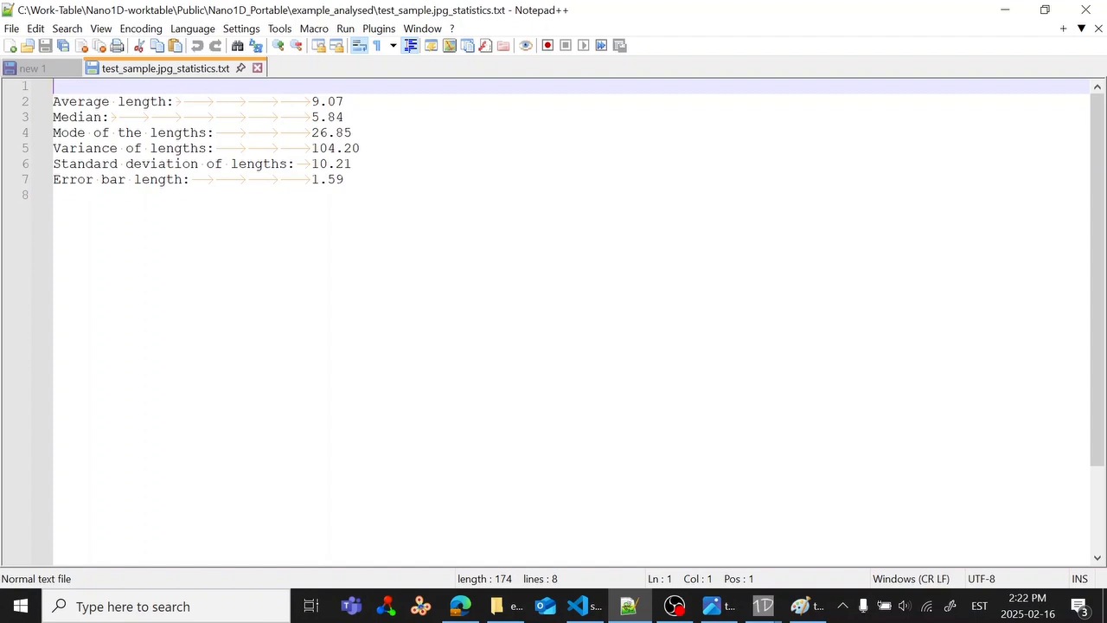
pyautogui.doubleClick(78, 180)
pyautogui.click(141, 180)
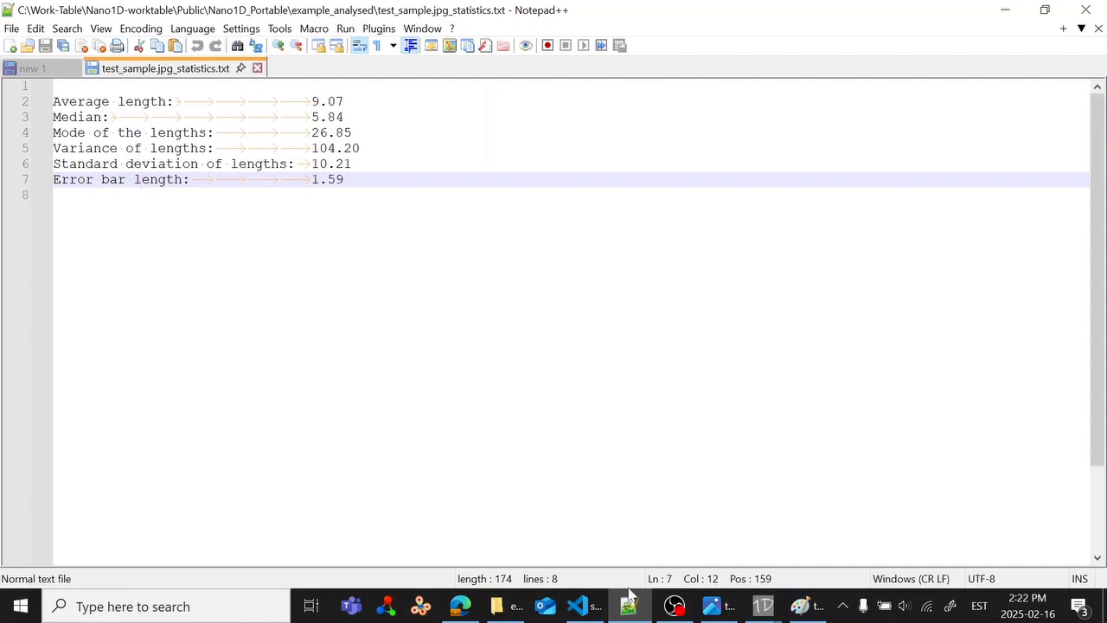
pyautogui.hotkey('alt', 'Tab')
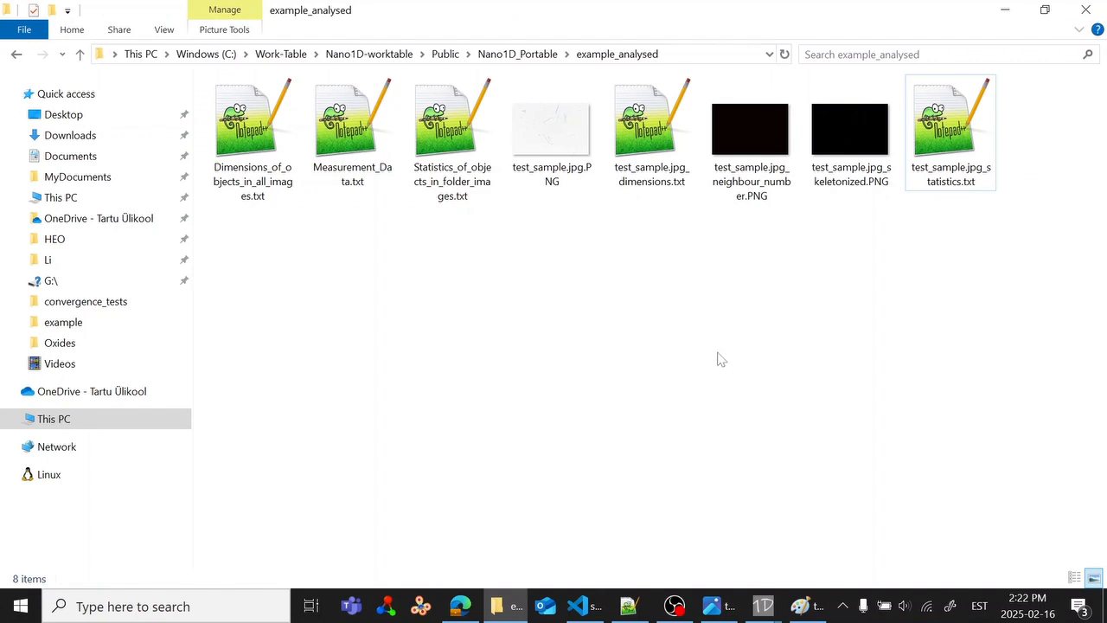
pyautogui.click(661, 147)
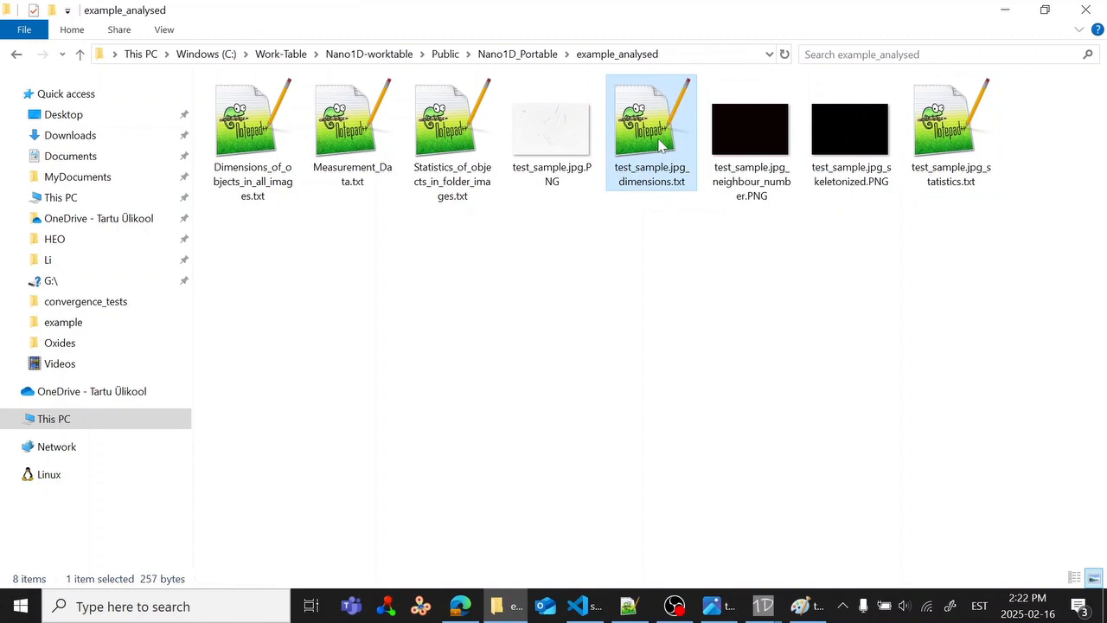
pyautogui.click(612, 300)
pyautogui.doubleClick(334, 122)
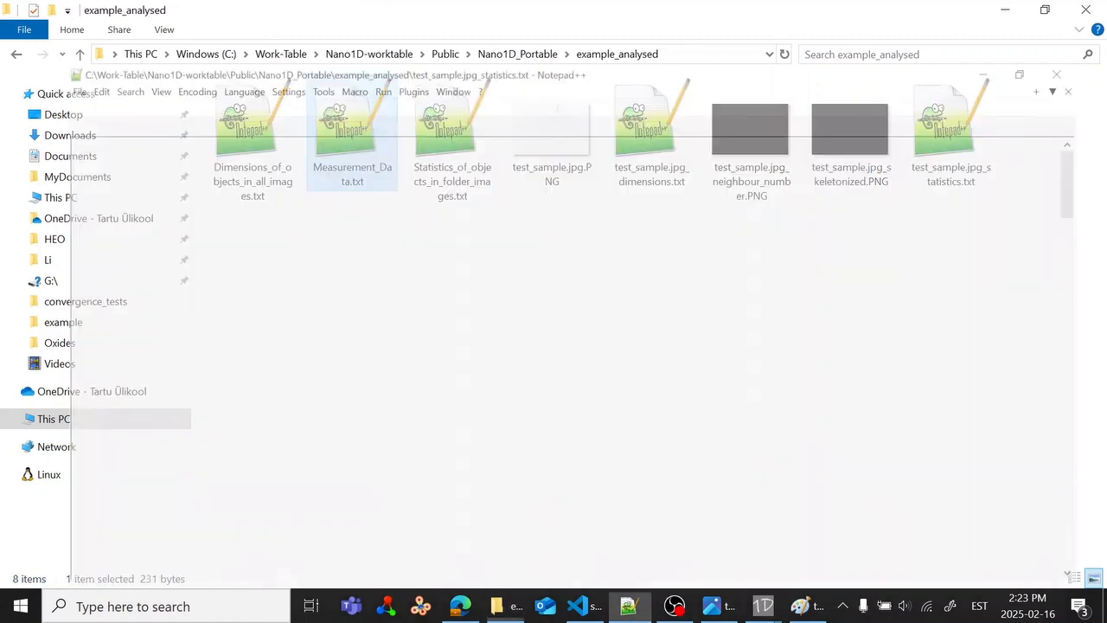
pyautogui.click(415, 67)
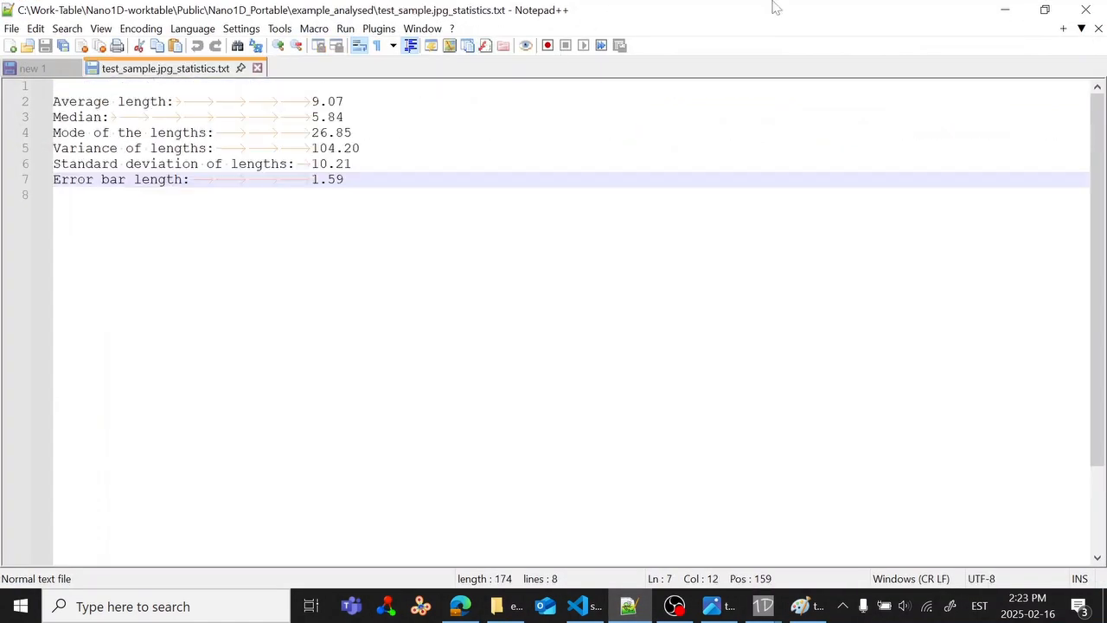
pyautogui.click(1006, 9)
pyautogui.click(355, 321)
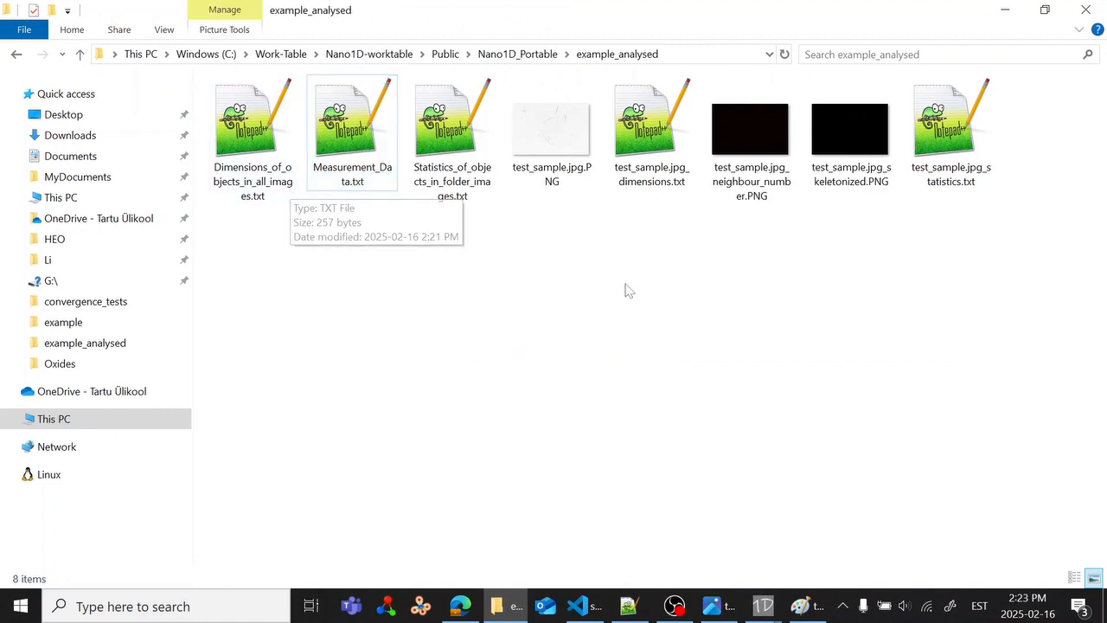
# Step: Open test_sample.jpg_dimensions.txt from the results folder, look through the object lengths and copy the whole list
pyautogui.doubleClick(664, 131)
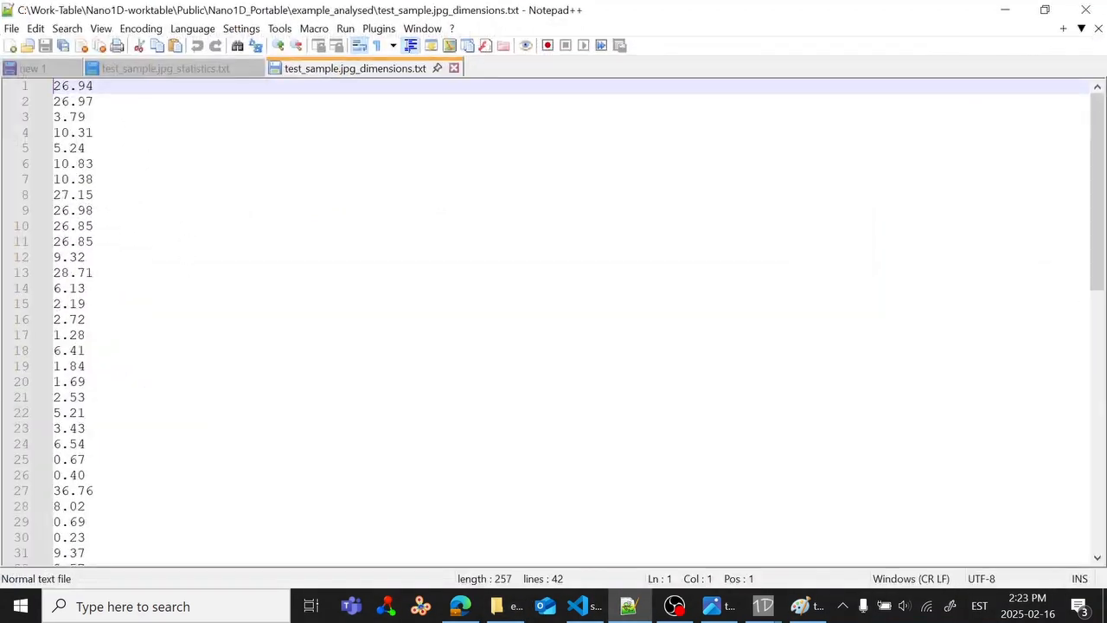
pyautogui.scroll(-5, 553, 320)
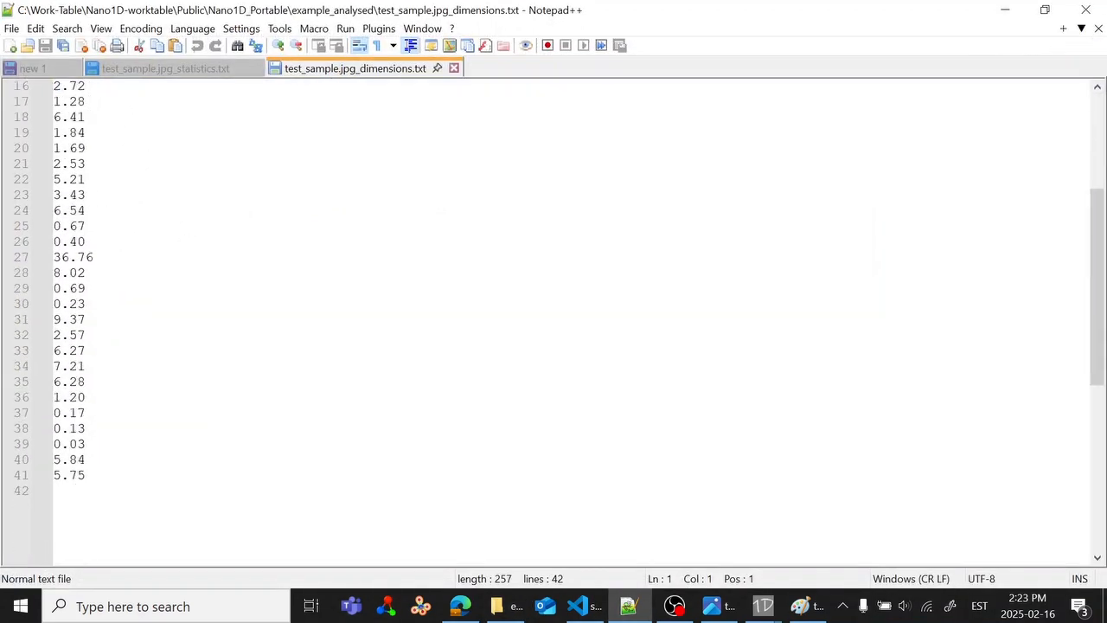
pyautogui.scroll(5, 554, 320)
pyautogui.click(94, 211)
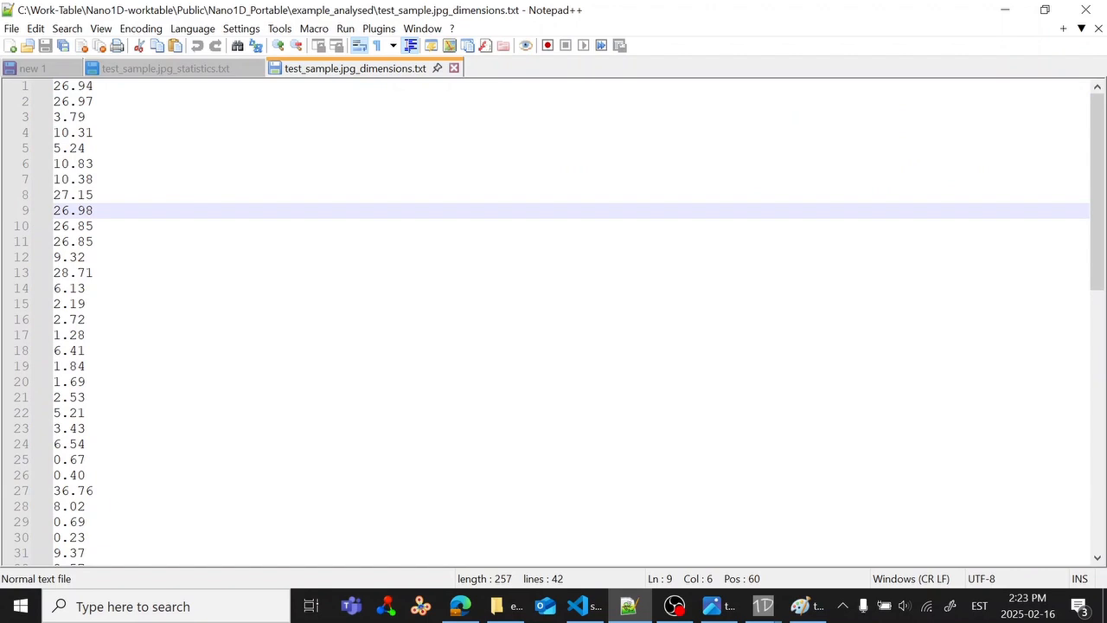
pyautogui.hotkey('ctrl', 'a')
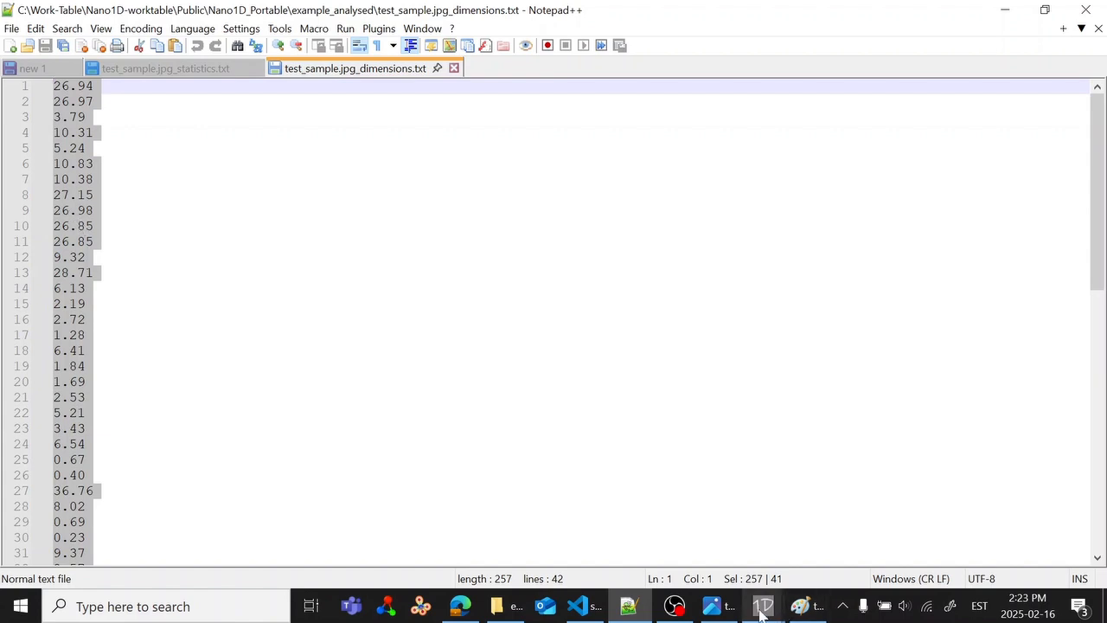
pyautogui.moveTo(763, 605)
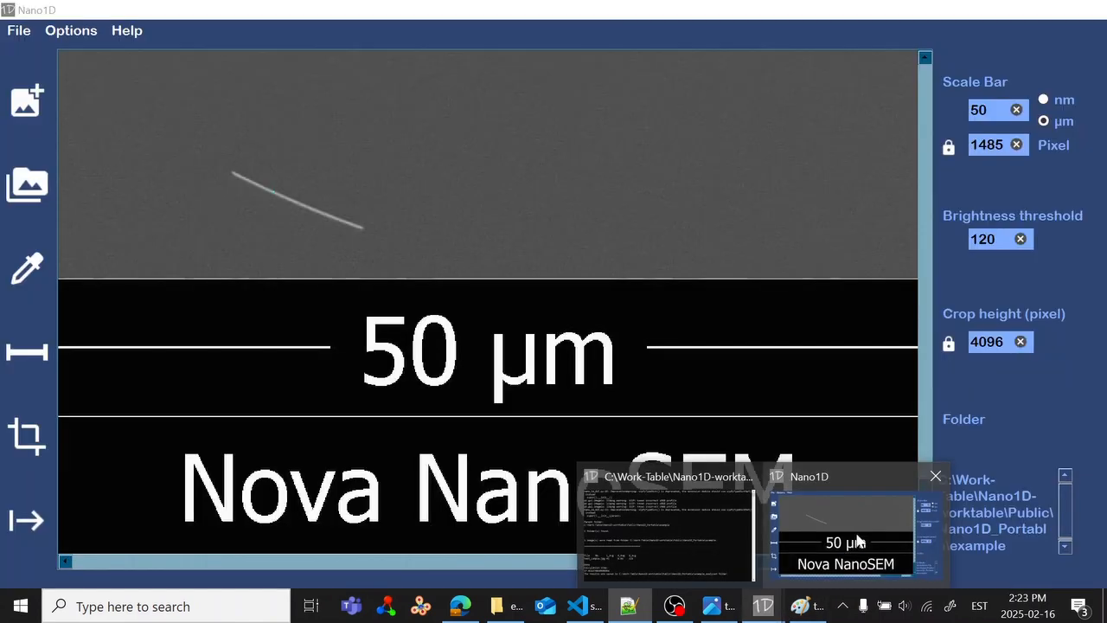
pyautogui.click(853, 544)
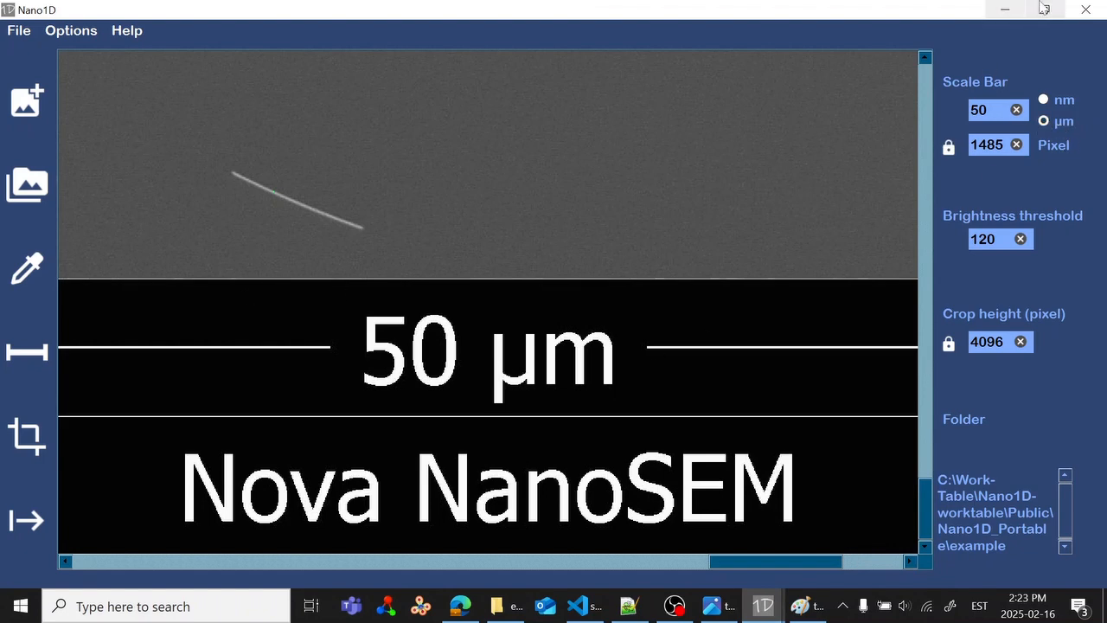
pyautogui.click(1005, 10)
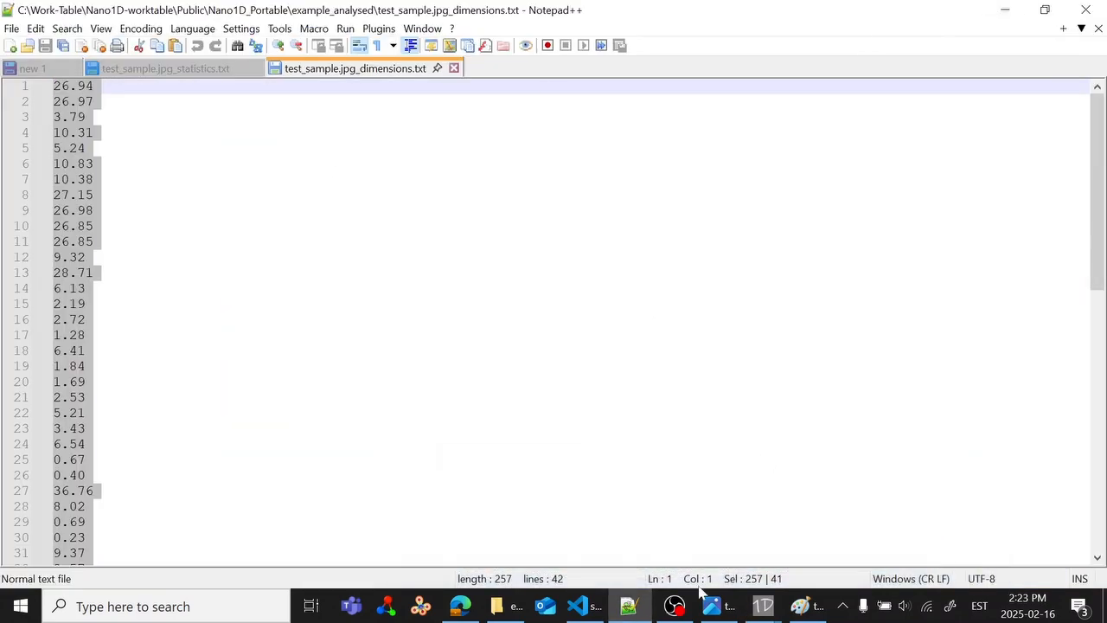
pyautogui.moveTo(804, 608)
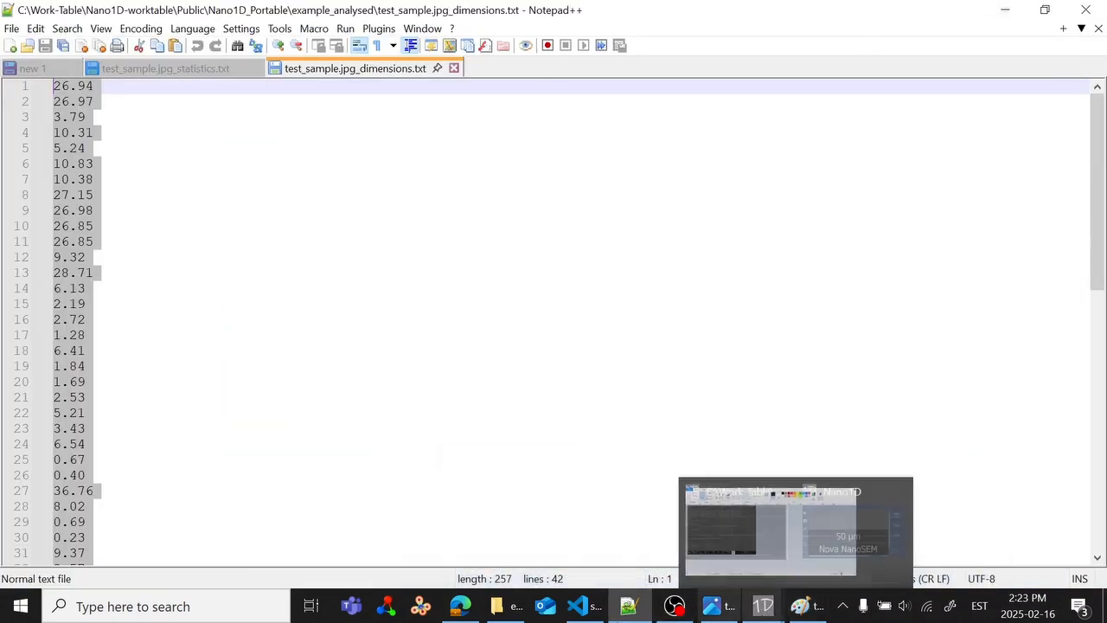
# Step: Switch to Excel, create a blank workbook and paste the copied lengths into column A starting at A1
pyautogui.click(6, 614)
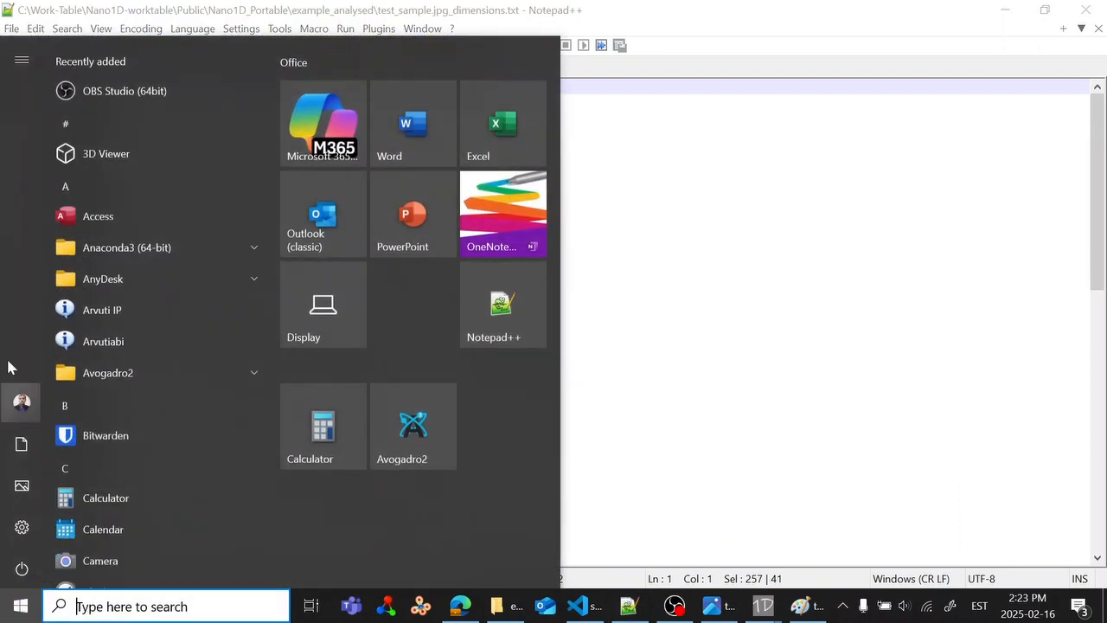
pyautogui.click(513, 128)
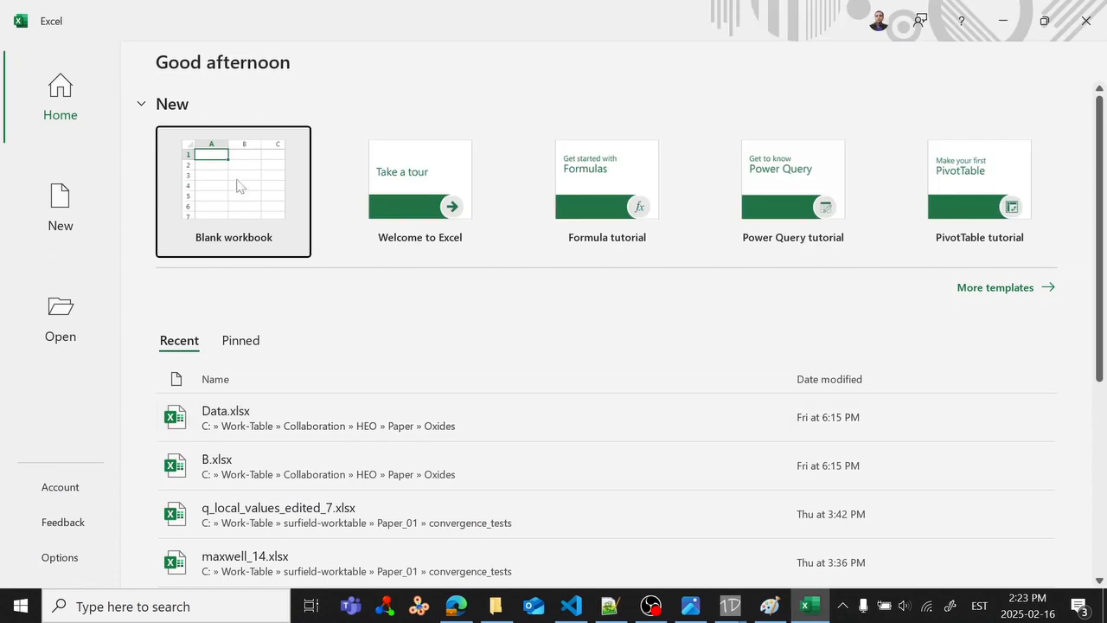
pyautogui.click(239, 186)
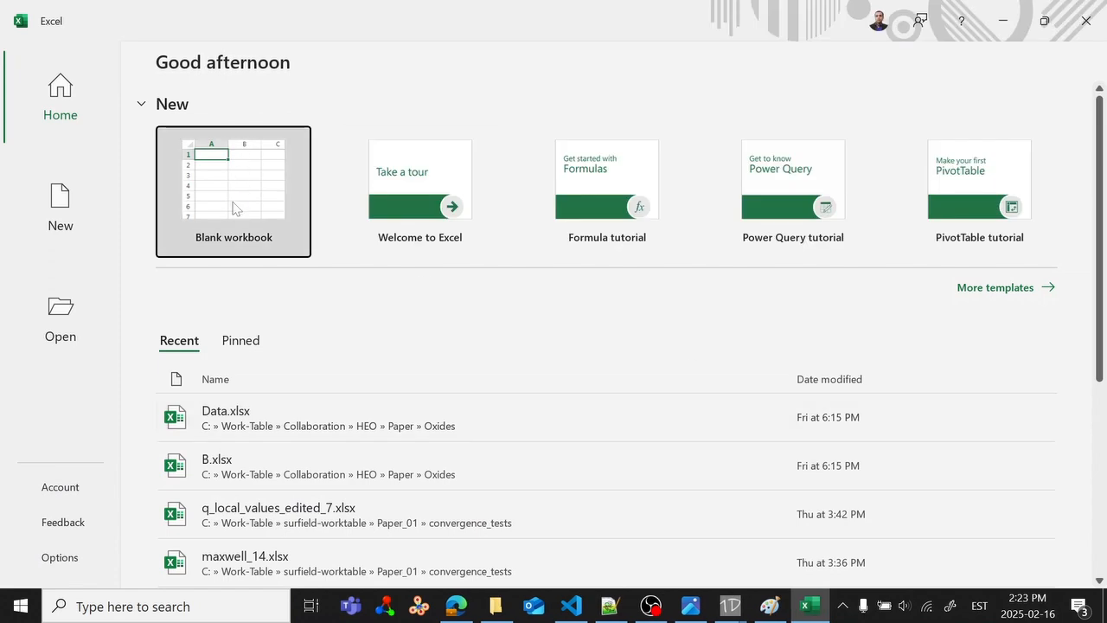
pyautogui.hotkey('ctrl', 'v')
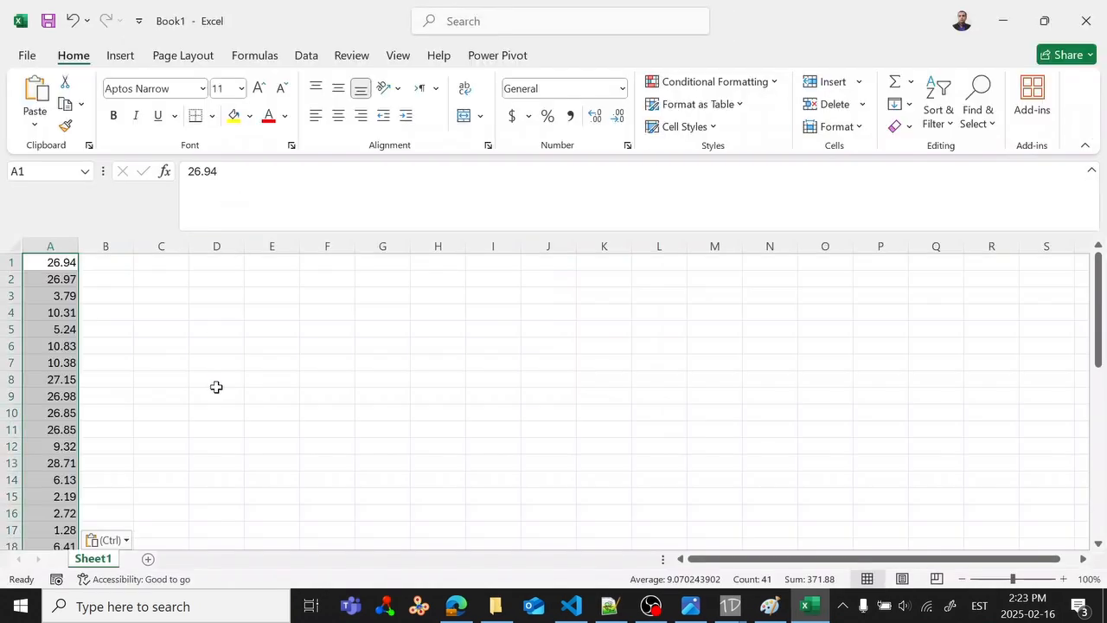
# Step: Insert a histogram chart of the pasted lengths in column A
pyautogui.click(128, 54)
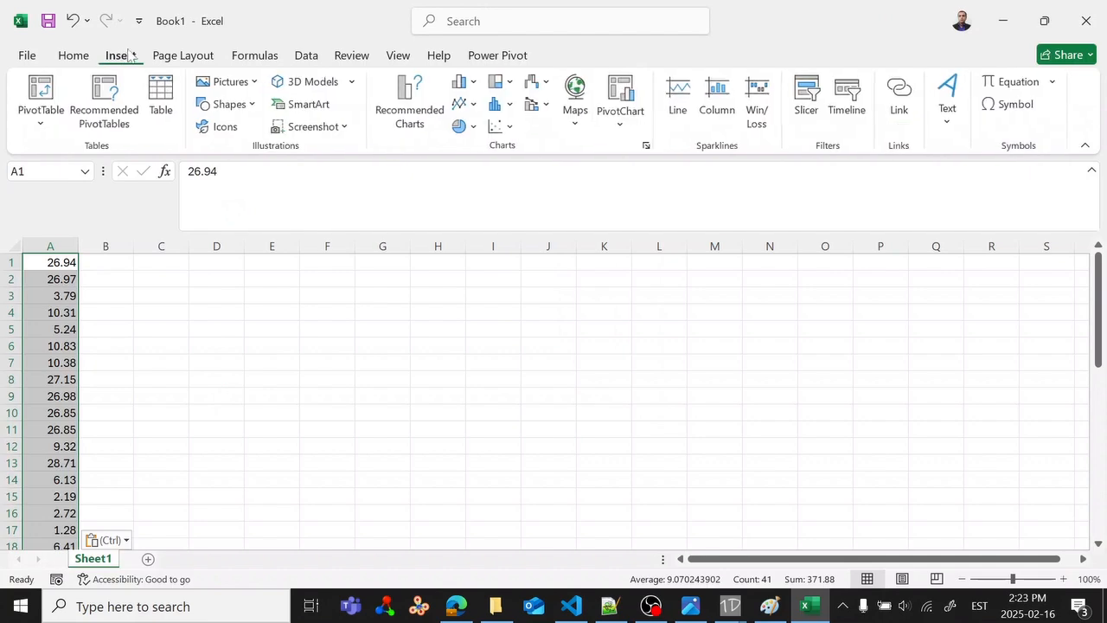
pyautogui.click(499, 127)
pyautogui.click(558, 372)
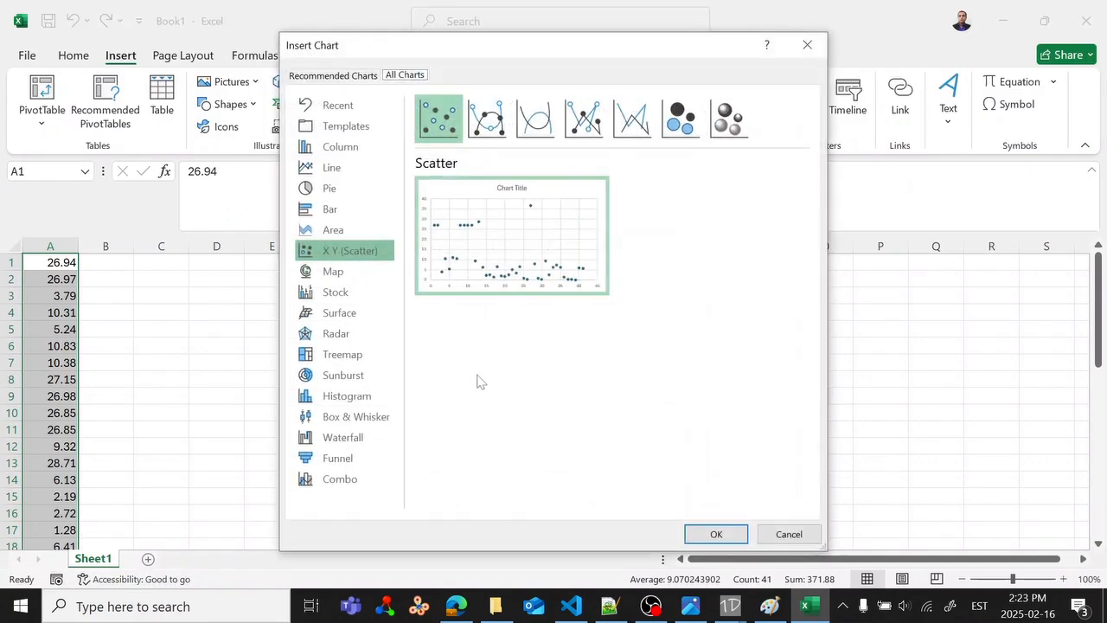
pyautogui.click(339, 397)
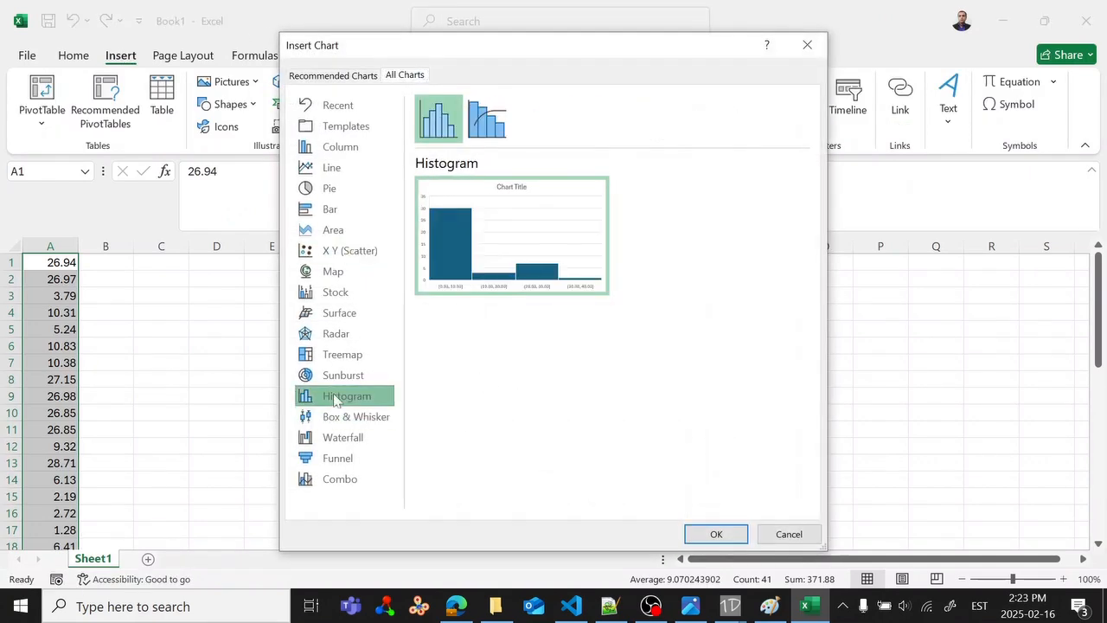
pyautogui.click(714, 534)
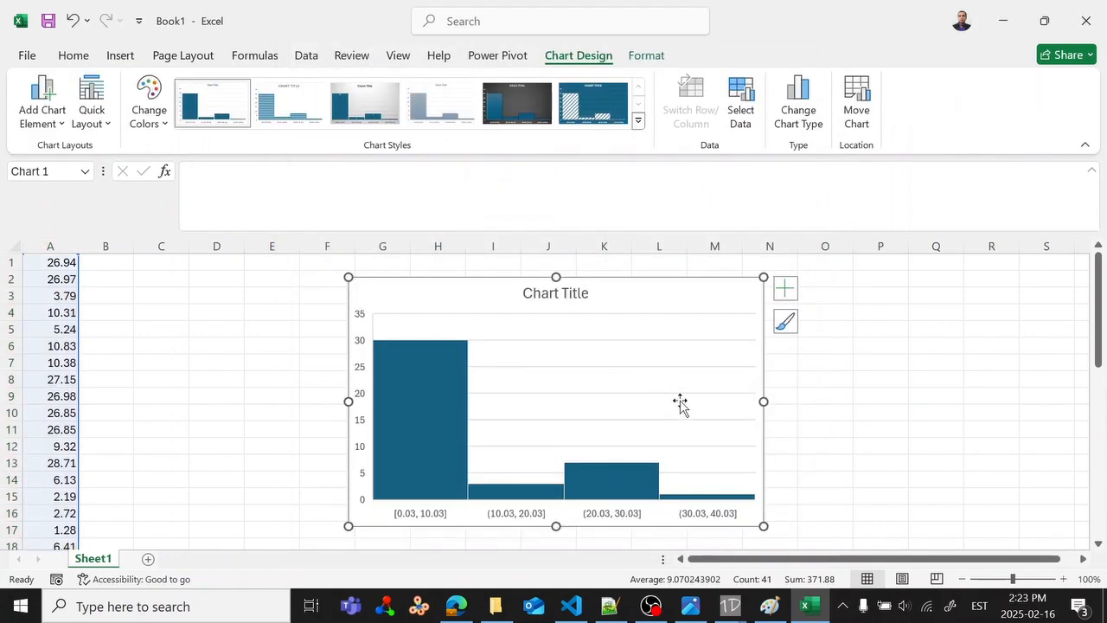
# Step: Examine the histogram's bars and length ranges, and close the workbook without saving it
pyautogui.moveTo(430, 387)
pyautogui.moveTo(531, 497)
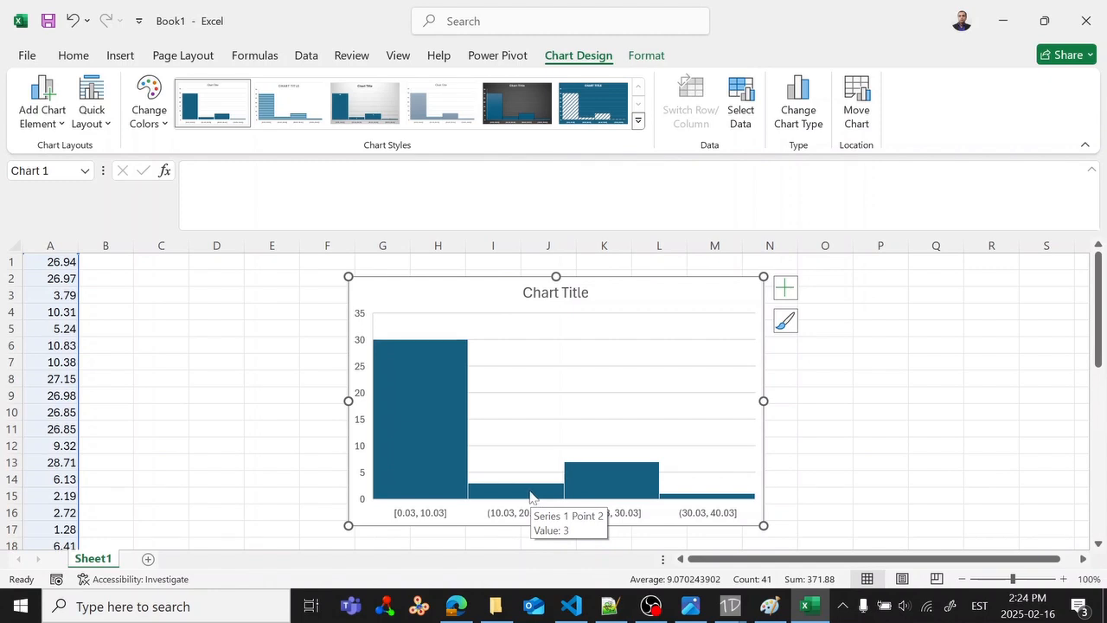
pyautogui.moveTo(611, 484)
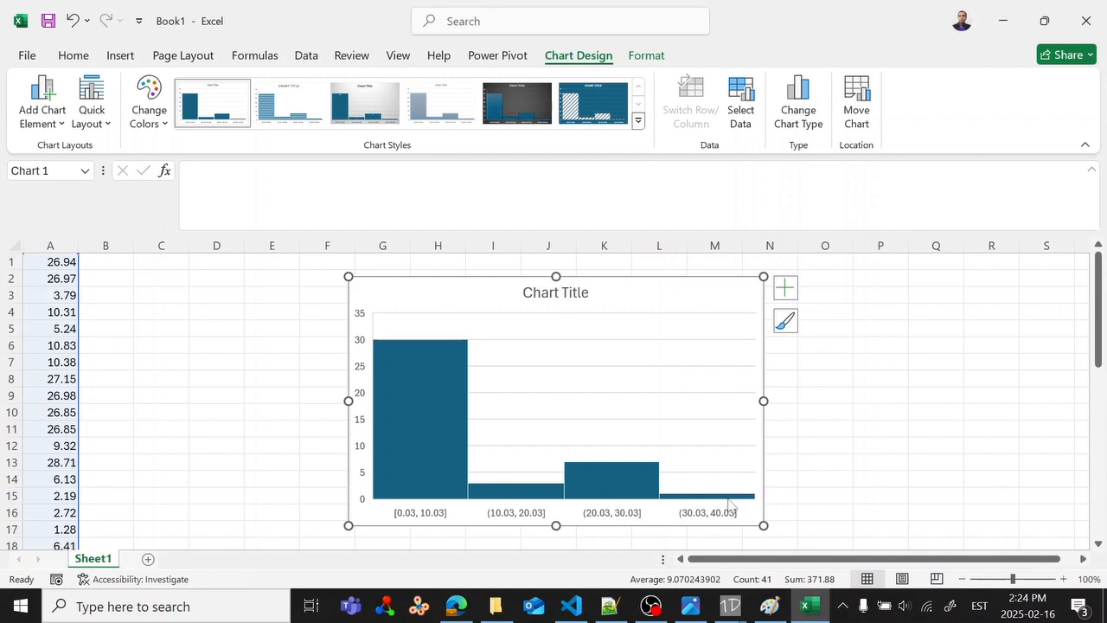
pyautogui.moveTo(729, 500)
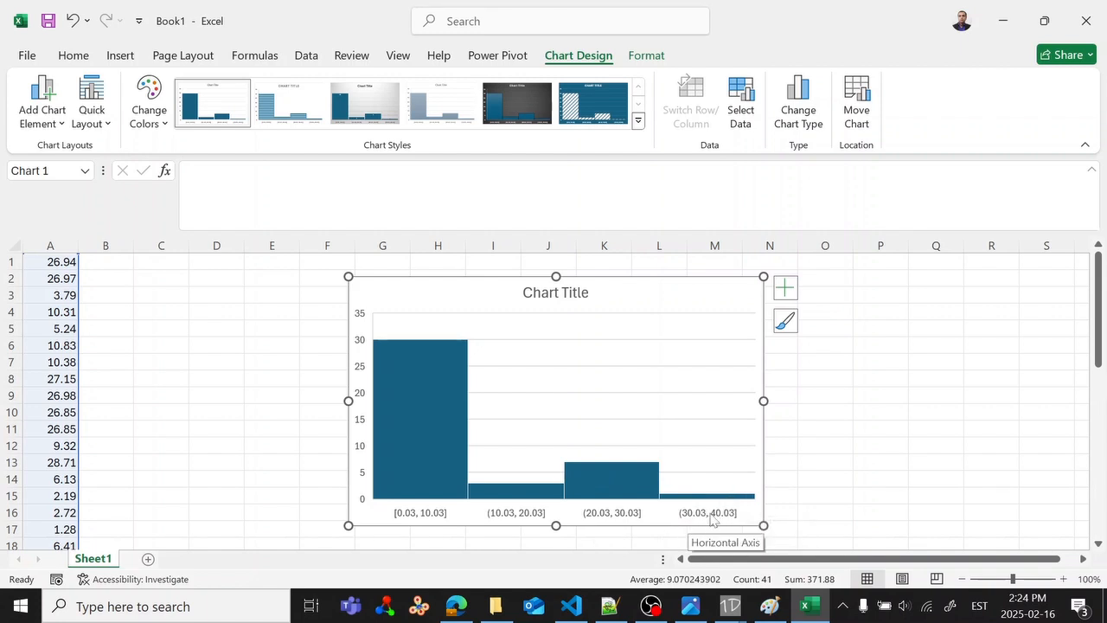
pyautogui.click(1094, 16)
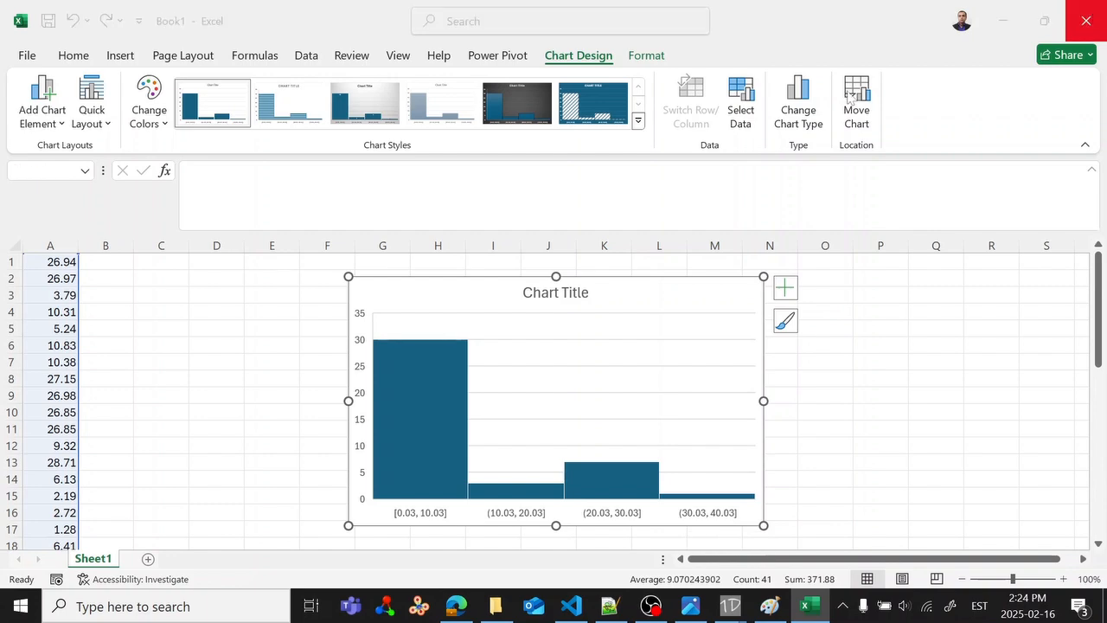
pyautogui.click(620, 396)
# Step: Compare the object numbers in test_sample.jpg.PNG with the line numbers in test_sample.jpg_dimensions.txt, selecting the length on line 18
pyautogui.click(477, 337)
pyautogui.tripleClick(62, 352)
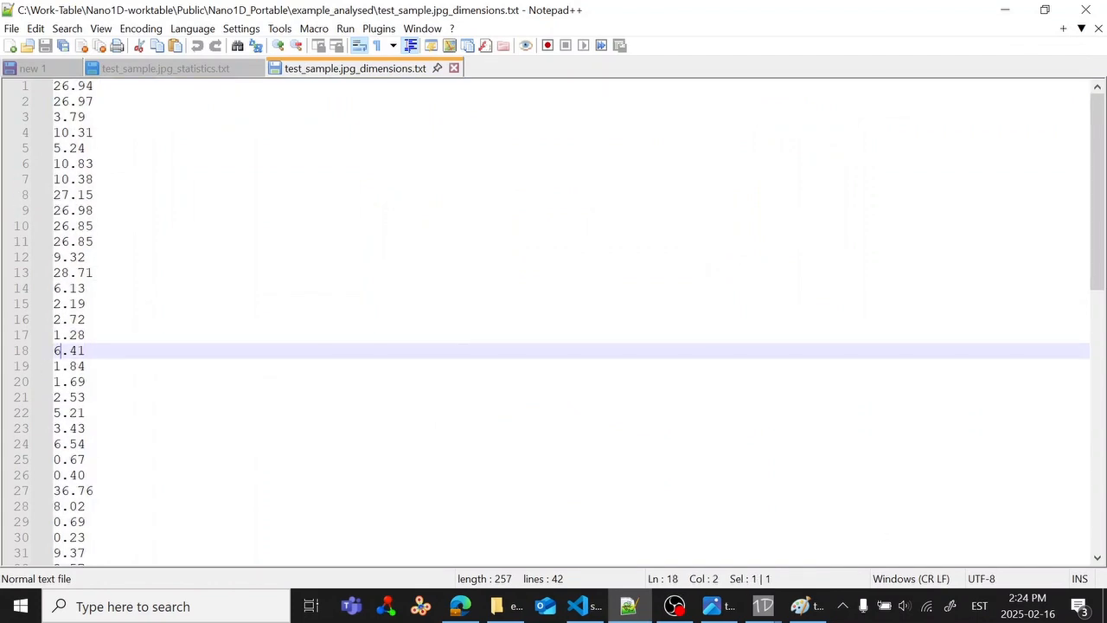
pyautogui.click(69, 350)
pyautogui.click(763, 606)
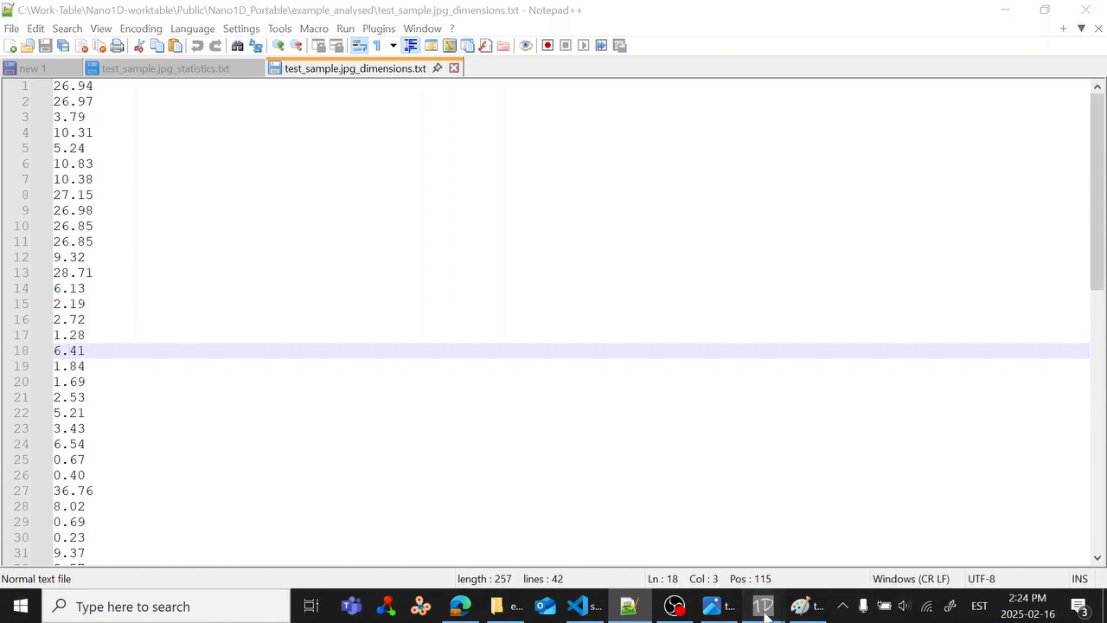
pyautogui.click(497, 605)
pyautogui.doubleClick(547, 164)
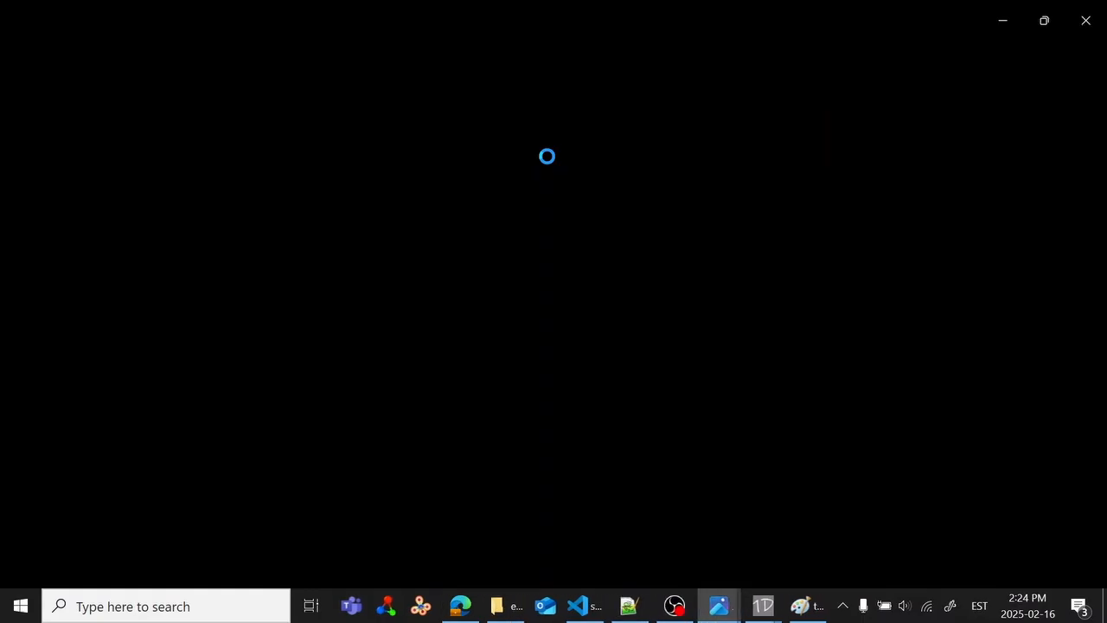
pyautogui.scroll(2, 499, 245)
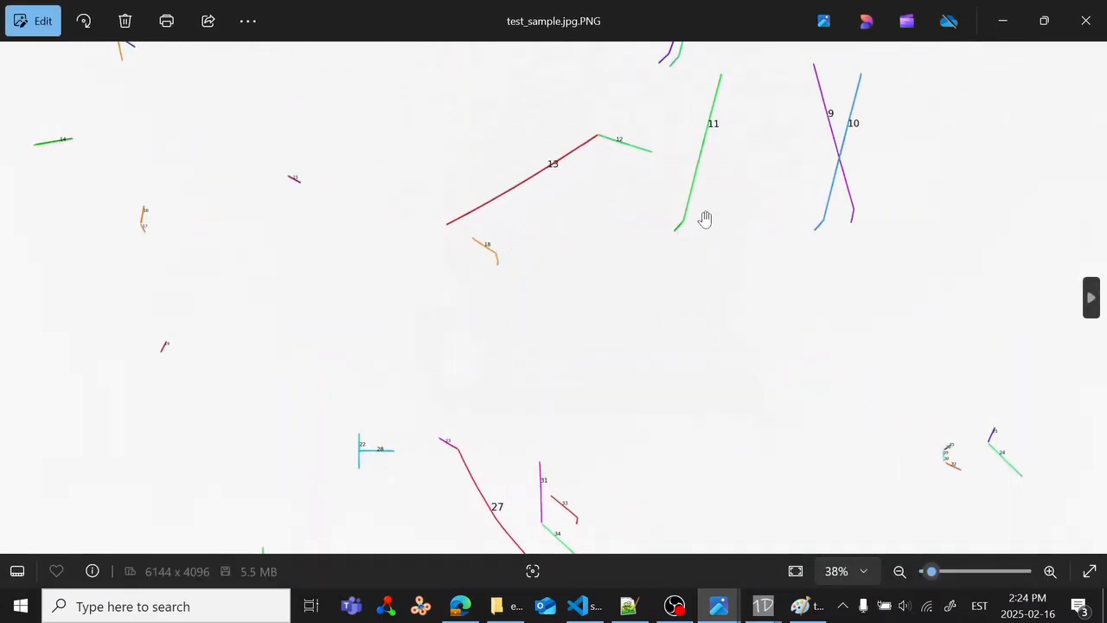
pyautogui.click(629, 605)
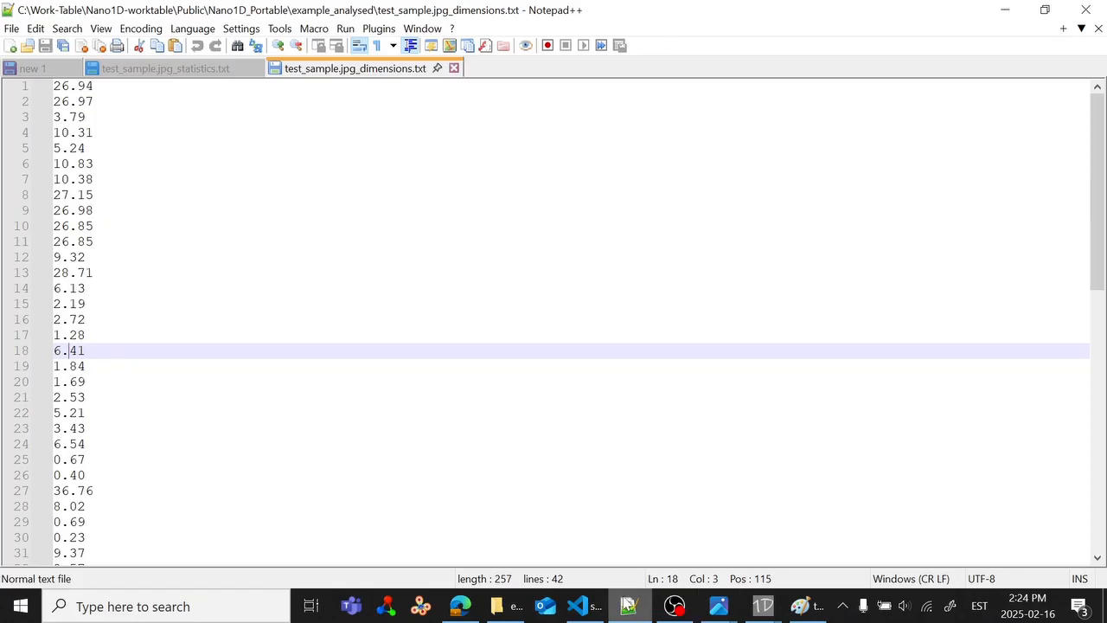
pyautogui.tripleClick(69, 350)
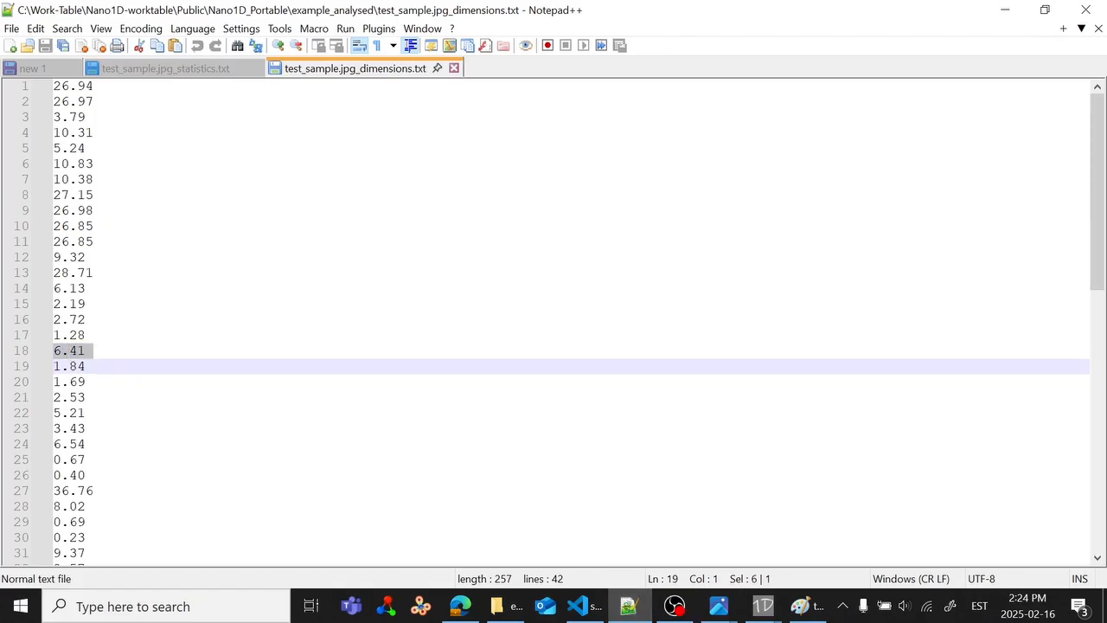
# Step: Review the remaining lengths in test_sample.jpg_dimensions.txt, placing the cursor on line 22, and return to the numbered image test_sample.jpg.PNG
pyautogui.scroll(-4, 553, 322)
pyautogui.click(86, 225)
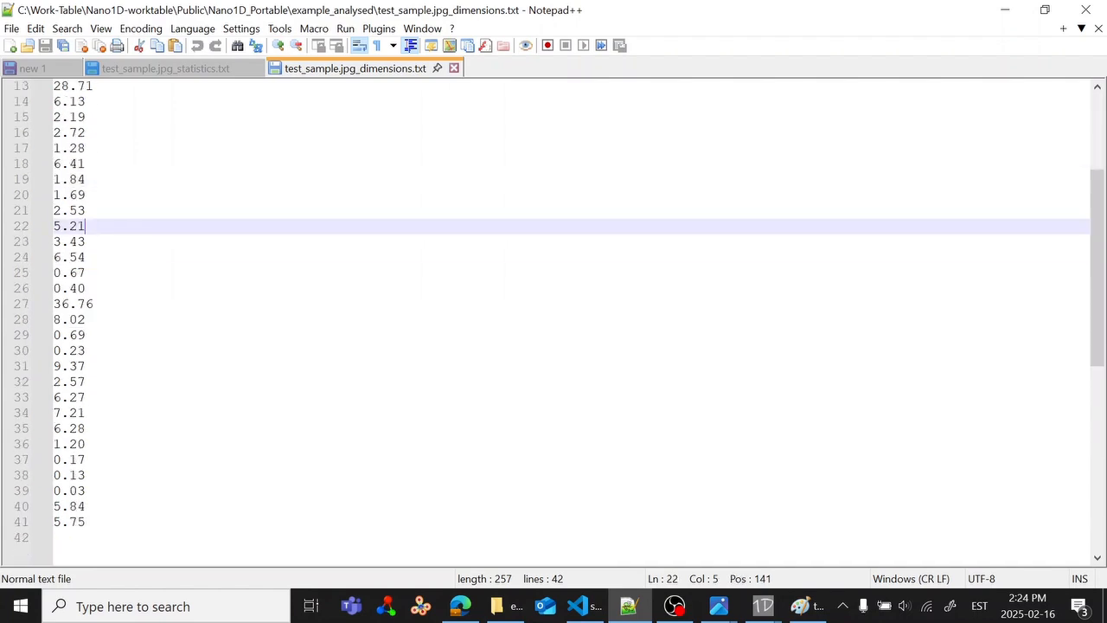
pyautogui.scroll(4, 554, 322)
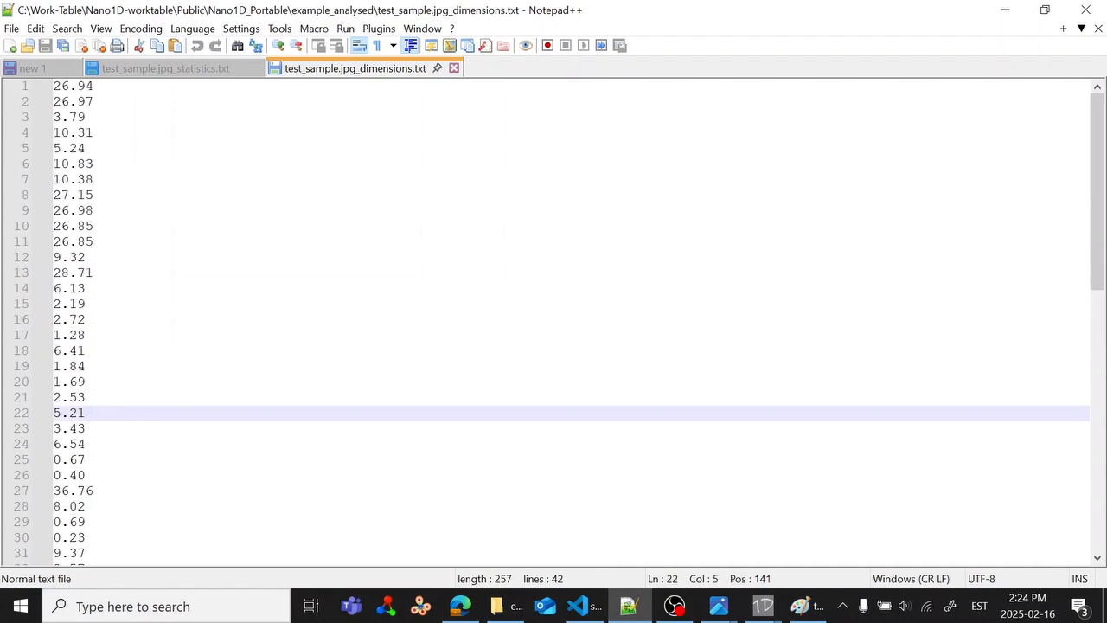
pyautogui.click(631, 609)
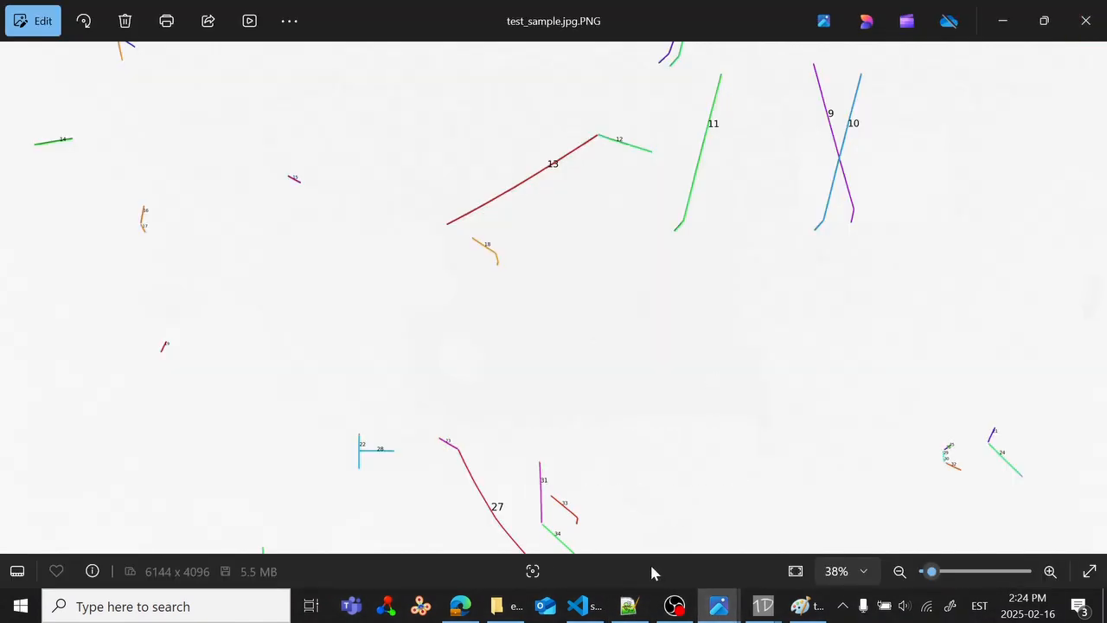
# Step: Open test_sample.jpg_neighbour_number.PNG from the example_analysed folder and examine its line segments up close
pyautogui.click(497, 611)
pyautogui.click(746, 132)
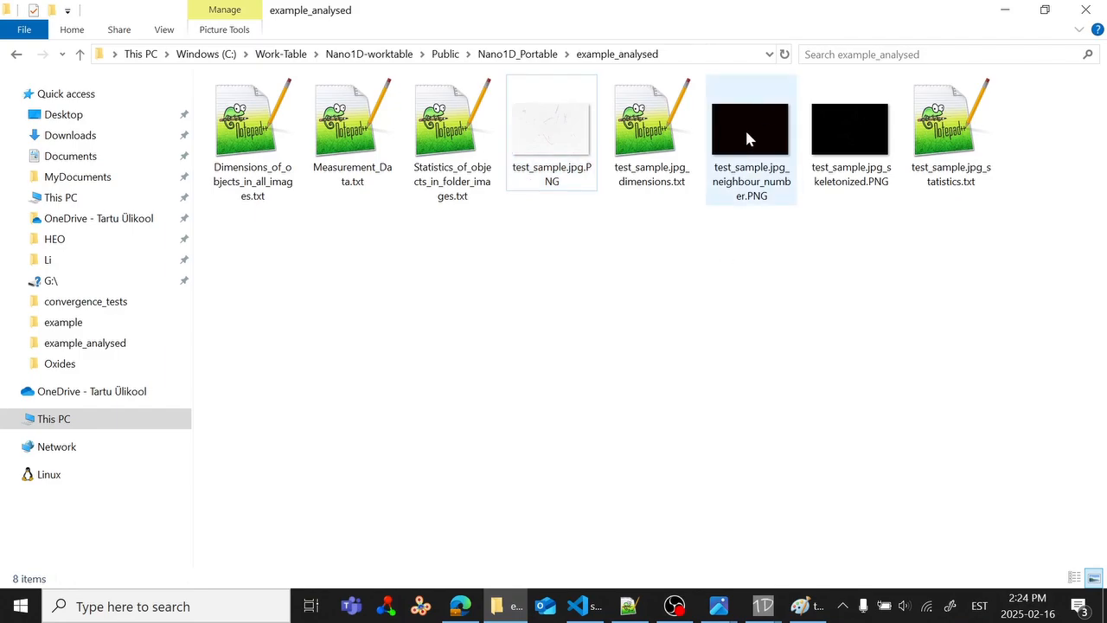
pyautogui.doubleClick(746, 133)
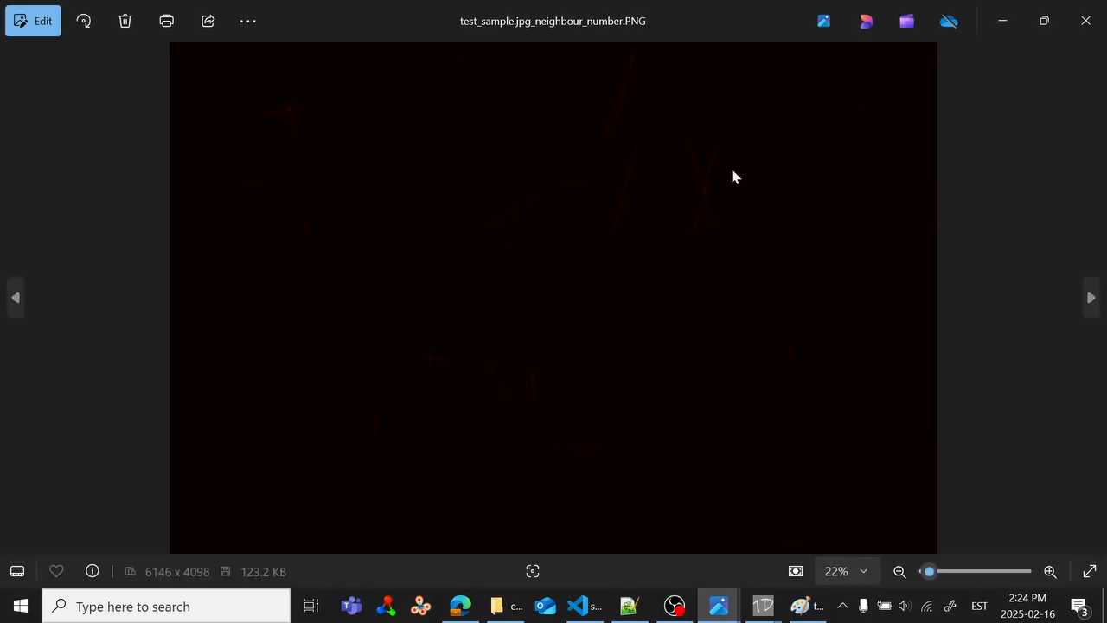
pyautogui.scroll(6, 519, 338)
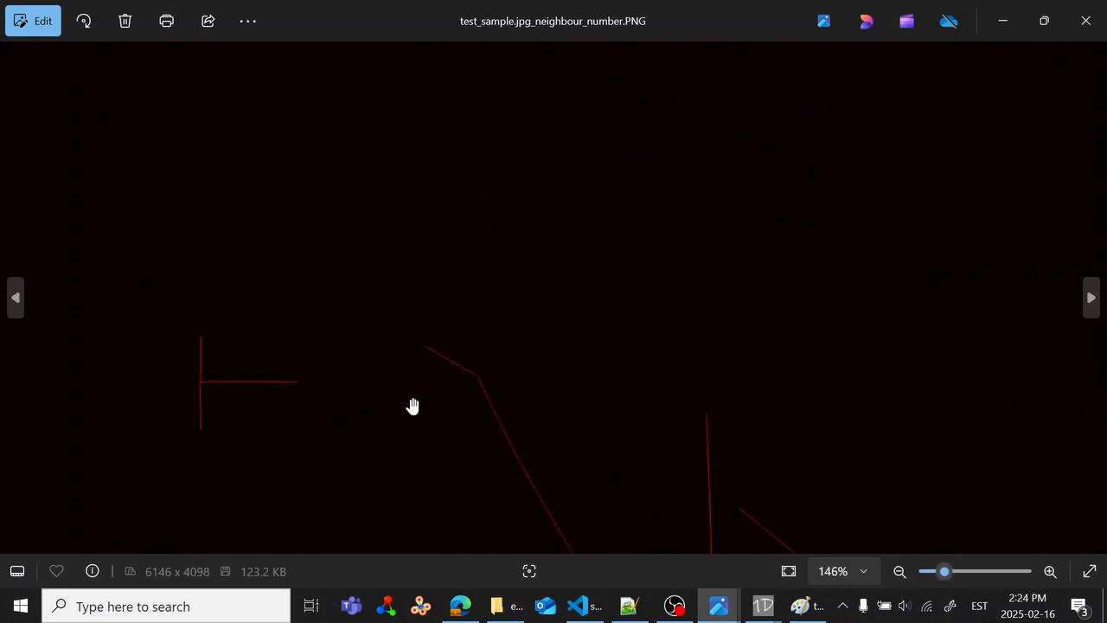
pyautogui.scroll(2, 389, 407)
pyautogui.scroll(-5, 470, 307)
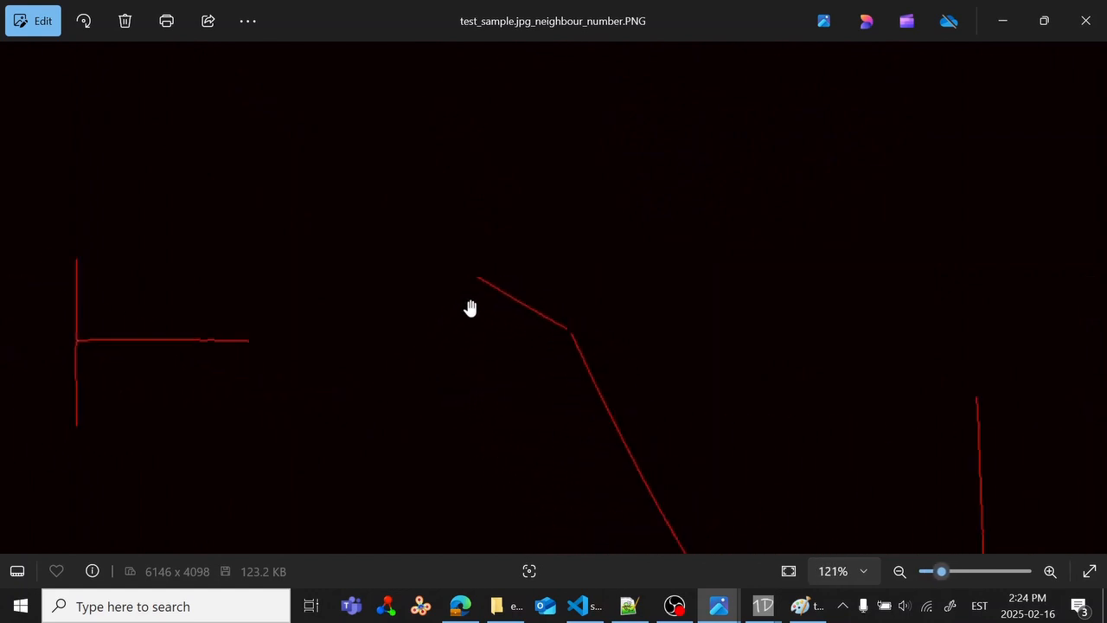
pyautogui.scroll(-2, 470, 307)
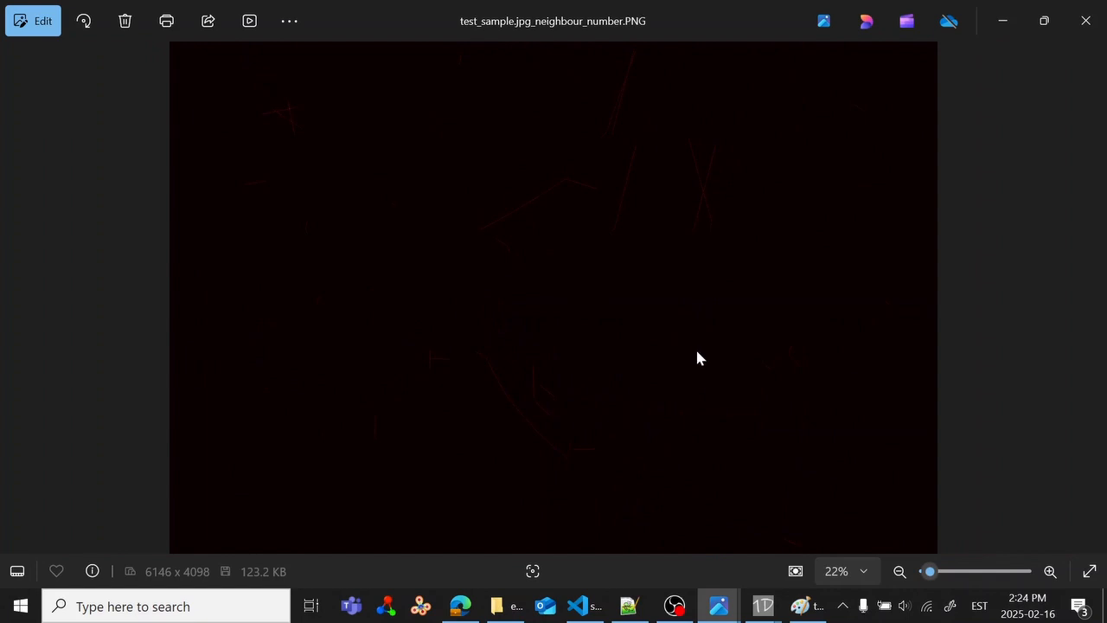
# Step: Show test_sample.jpg_skeletonized.PNG and examine the skeleton lines of the detected objects
pyautogui.press('Right')
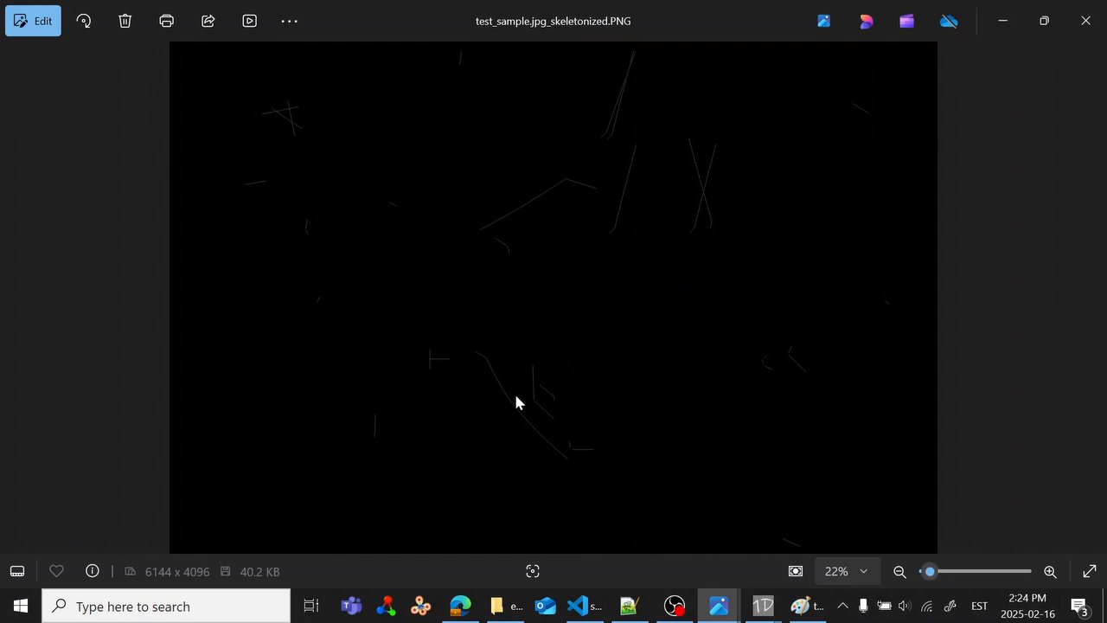
pyautogui.scroll(5, 502, 428)
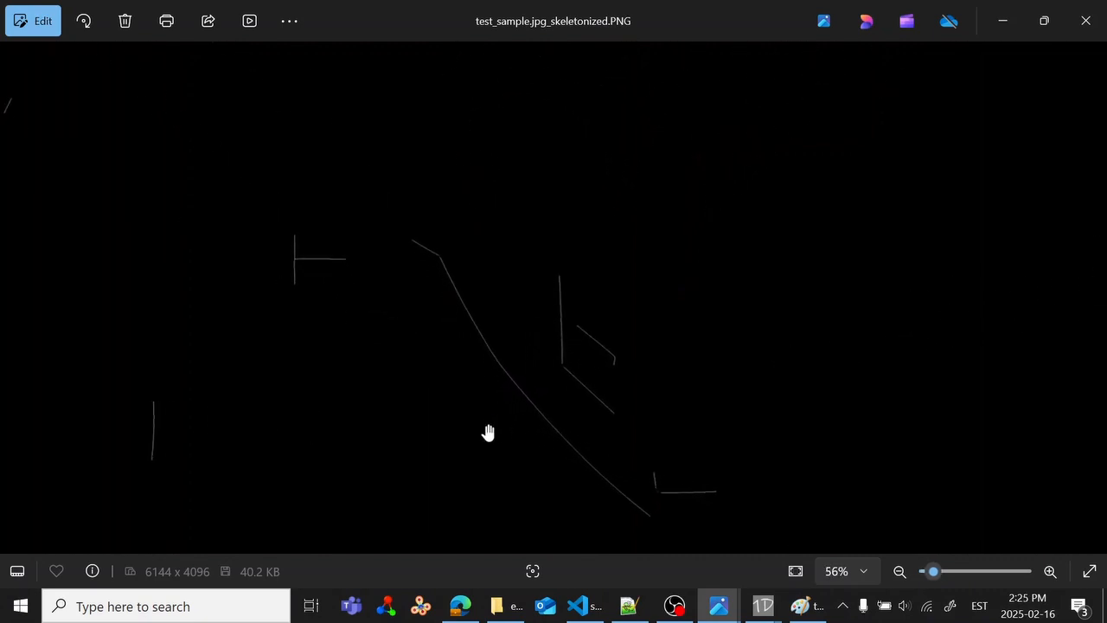
pyautogui.scroll(2, 487, 433)
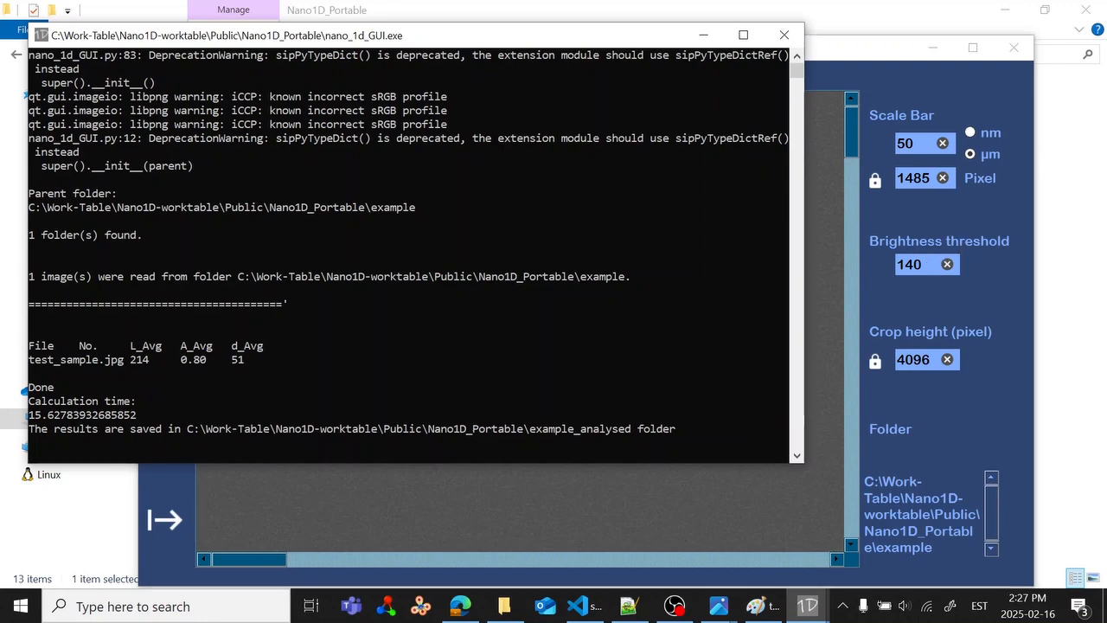
# Step: Open test_sample.jpg.PNG from the example_analysed folder and examine the object segmentation produced with brightness threshold 140
pyautogui.click(104, 521)
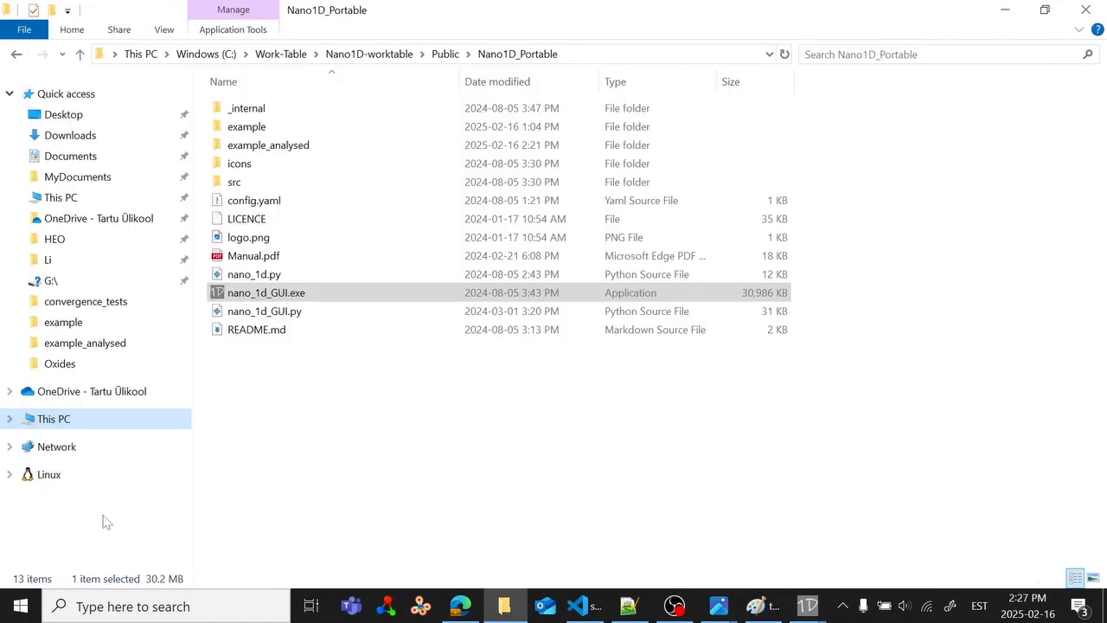
pyautogui.doubleClick(353, 147)
pyautogui.doubleClick(580, 136)
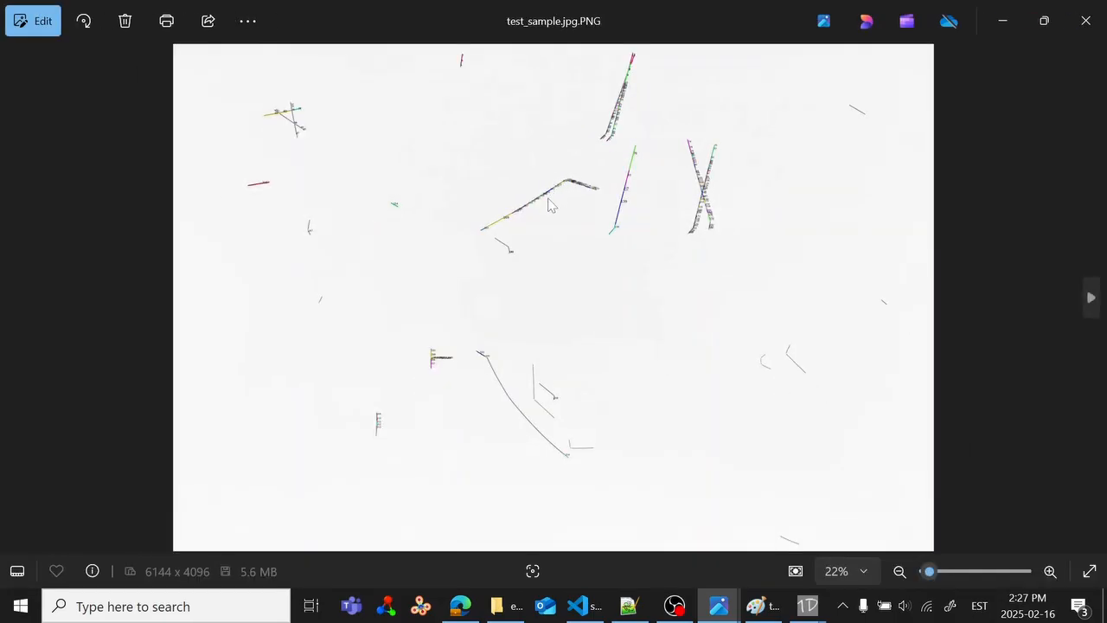
pyautogui.click(1081, 12)
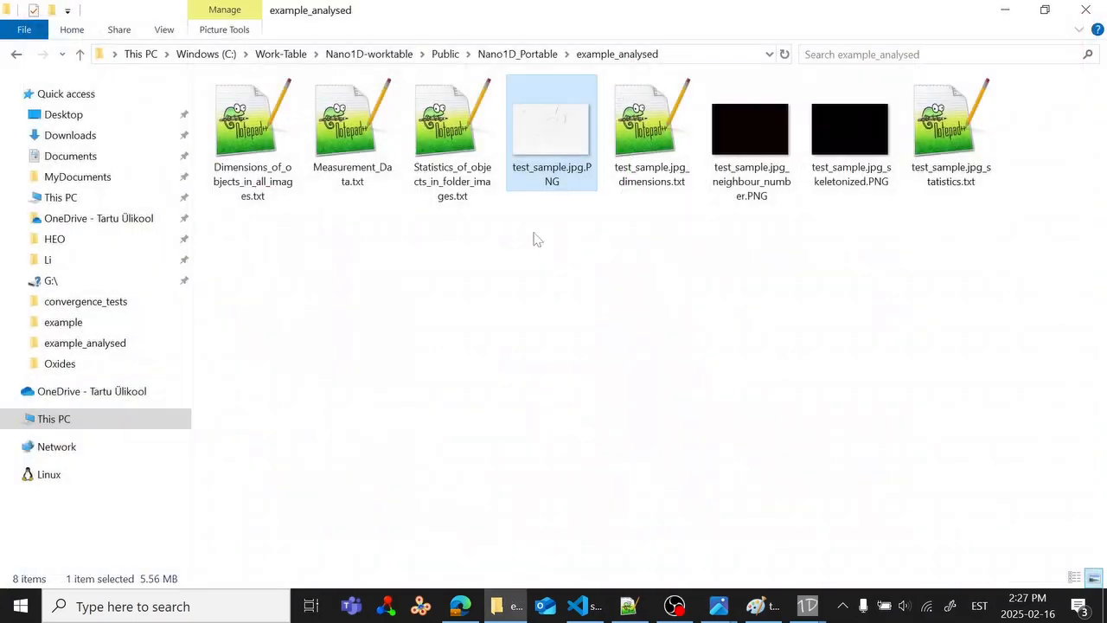
pyautogui.doubleClick(547, 145)
pyautogui.scroll(5, 555, 204)
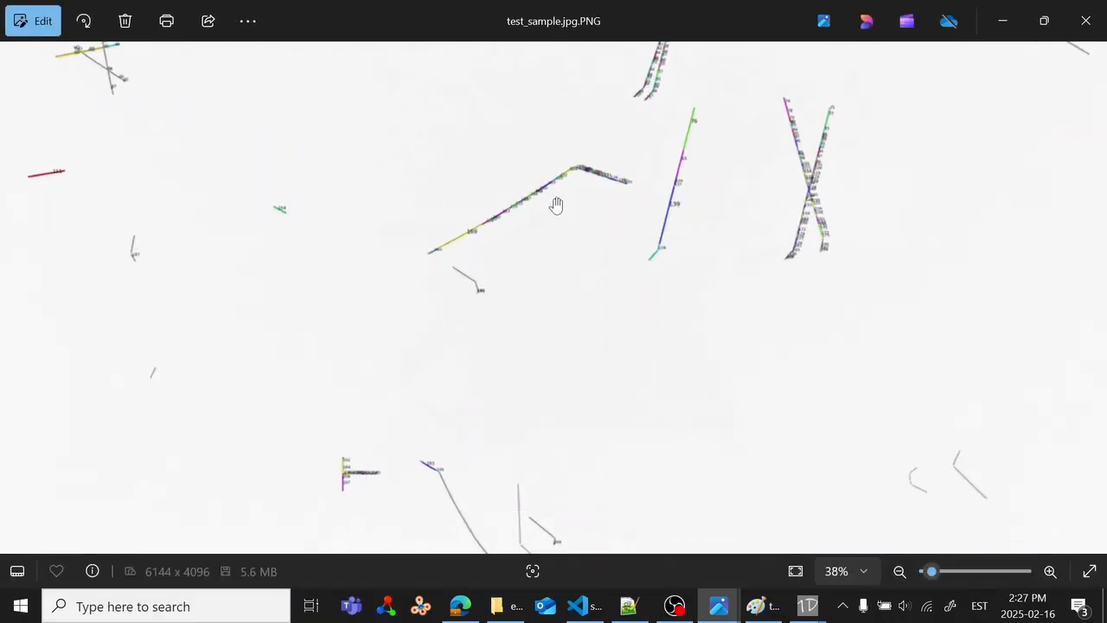
pyautogui.scroll(-5, 555, 206)
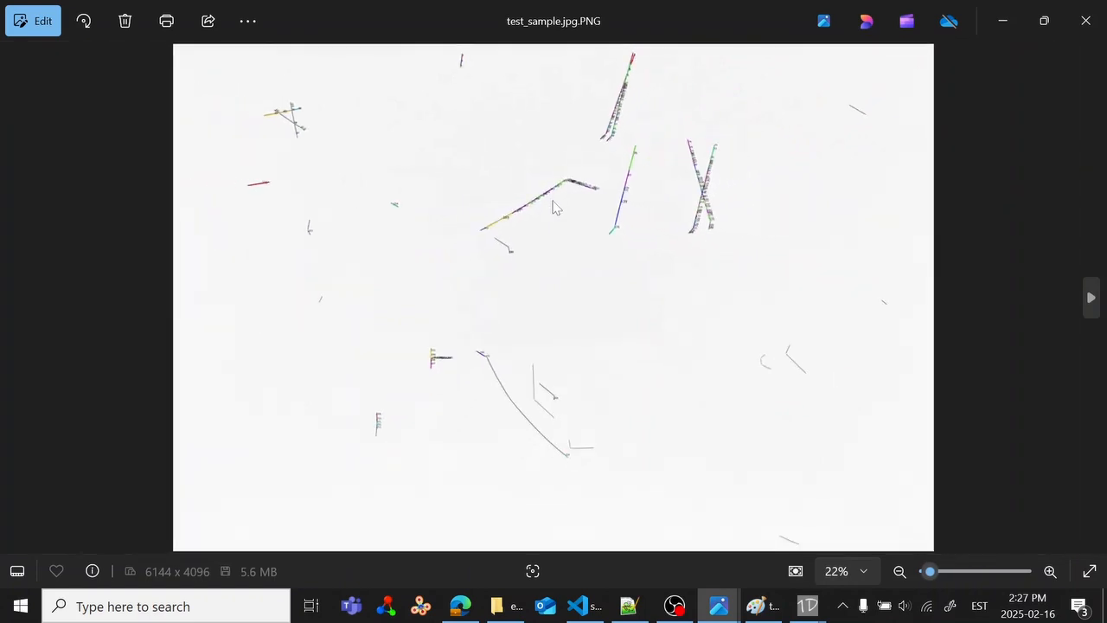
# Step: Examine the continuity of the skeleton lines in test_sample.jpg_skeletonized.PNG, and switch back to the Nano1D window
pyautogui.press('Right')
pyautogui.press('Right')
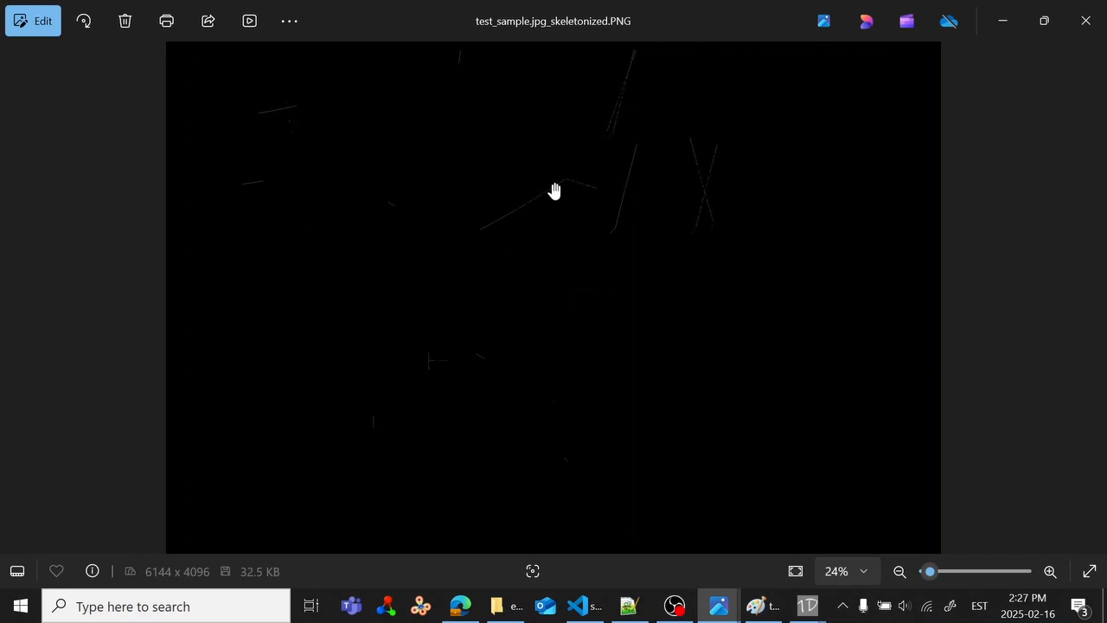
pyautogui.scroll(6, 531, 186)
pyautogui.scroll(3, 531, 186)
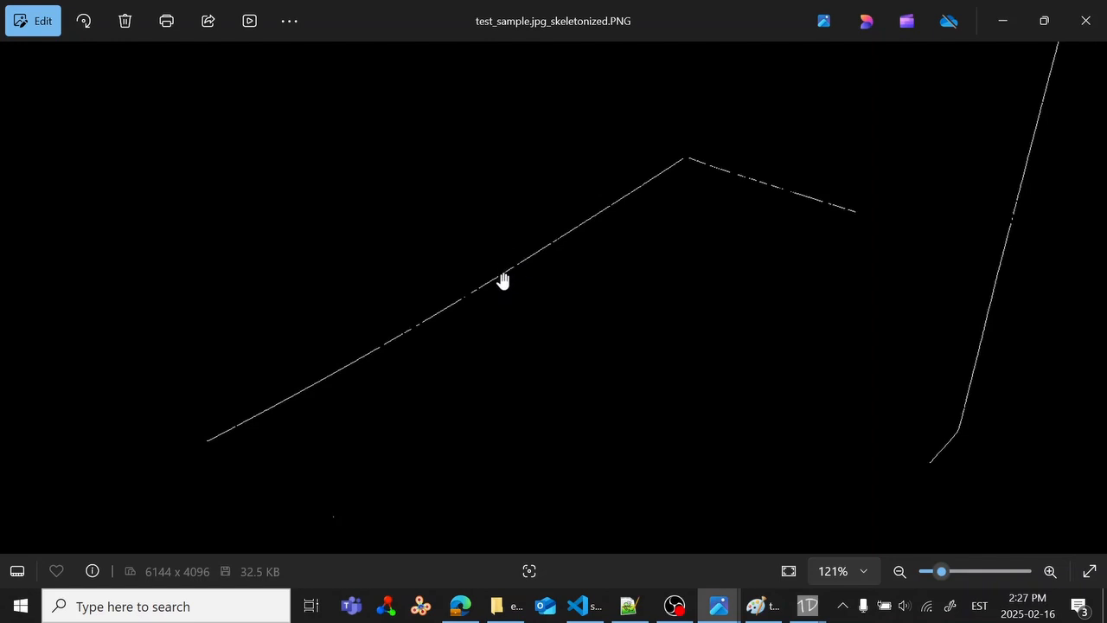
pyautogui.scroll(-5, 425, 369)
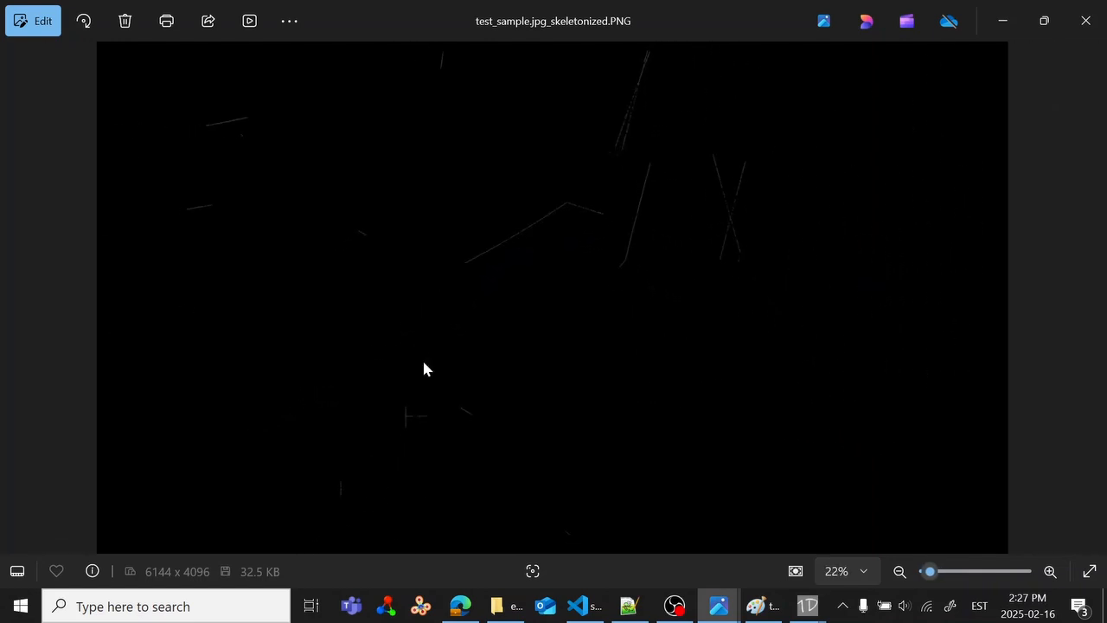
pyautogui.scroll(1, 523, 421)
pyautogui.scroll(2, 453, 381)
pyautogui.scroll(-3, 337, 317)
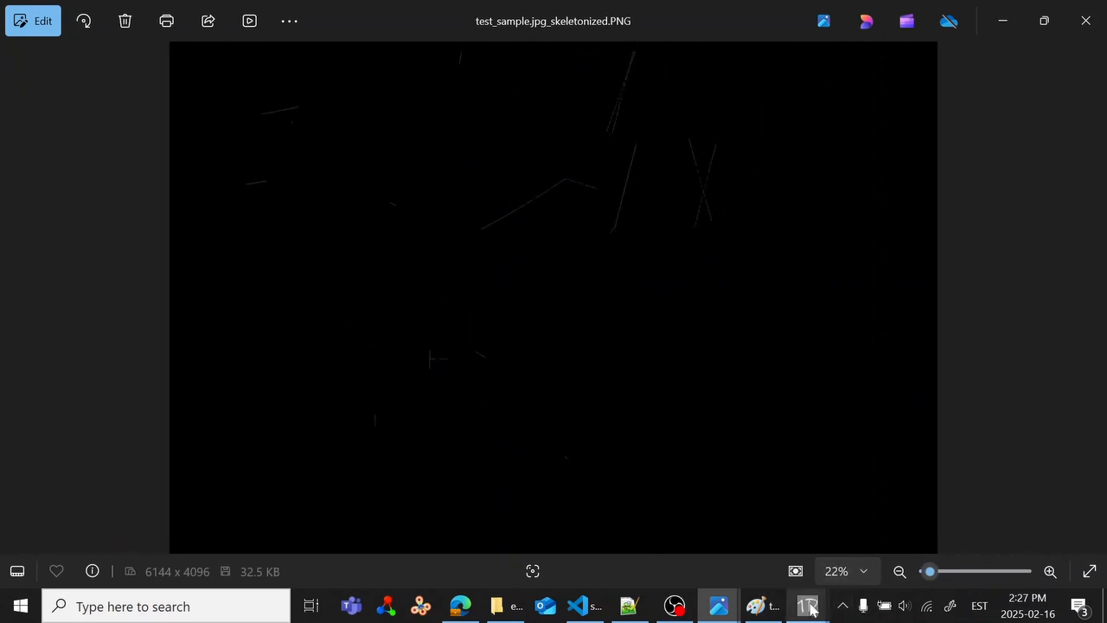
pyautogui.moveTo(808, 606)
pyautogui.click(865, 529)
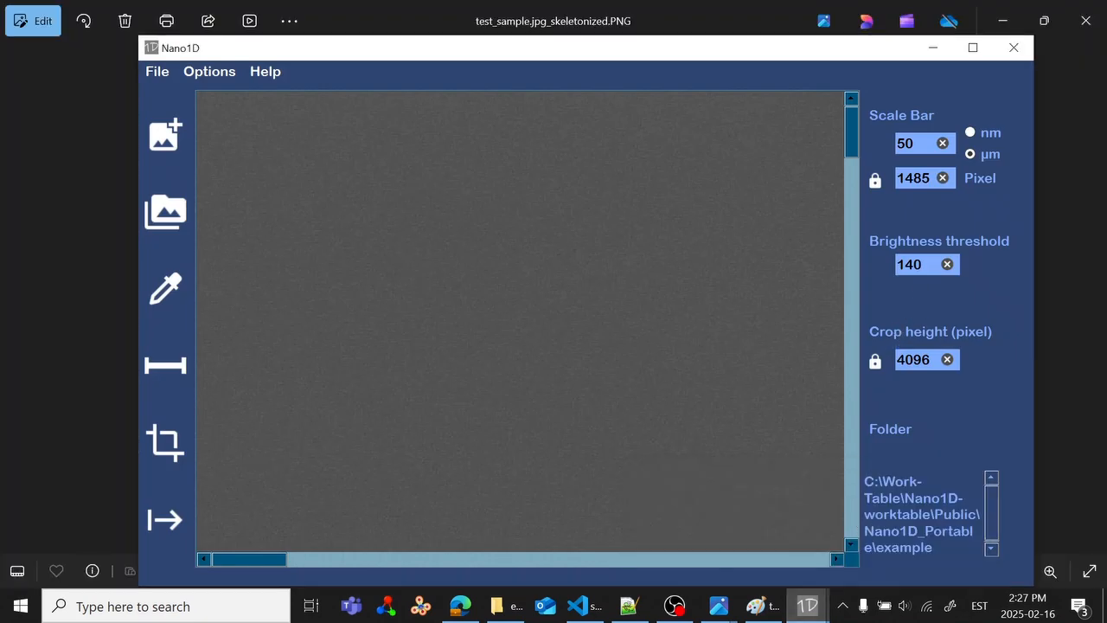